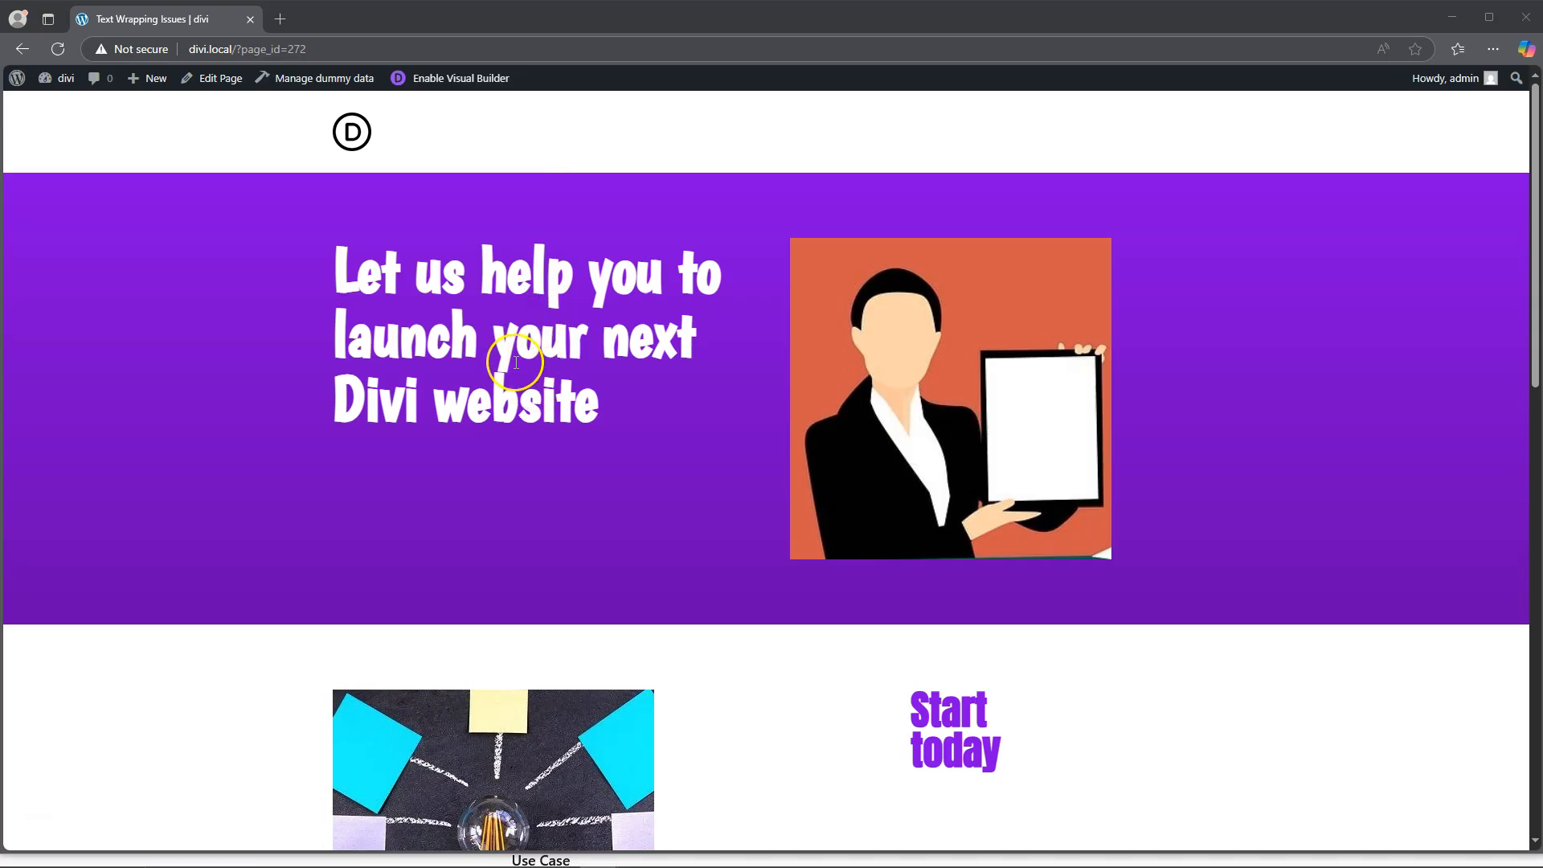
Step: Look through the page's three sections at desktop width, checking how each heading's text wraps
{"action": "scroll", "coordinate": [678, 482], "scroll_direction": "down", "scroll_amount": 6}
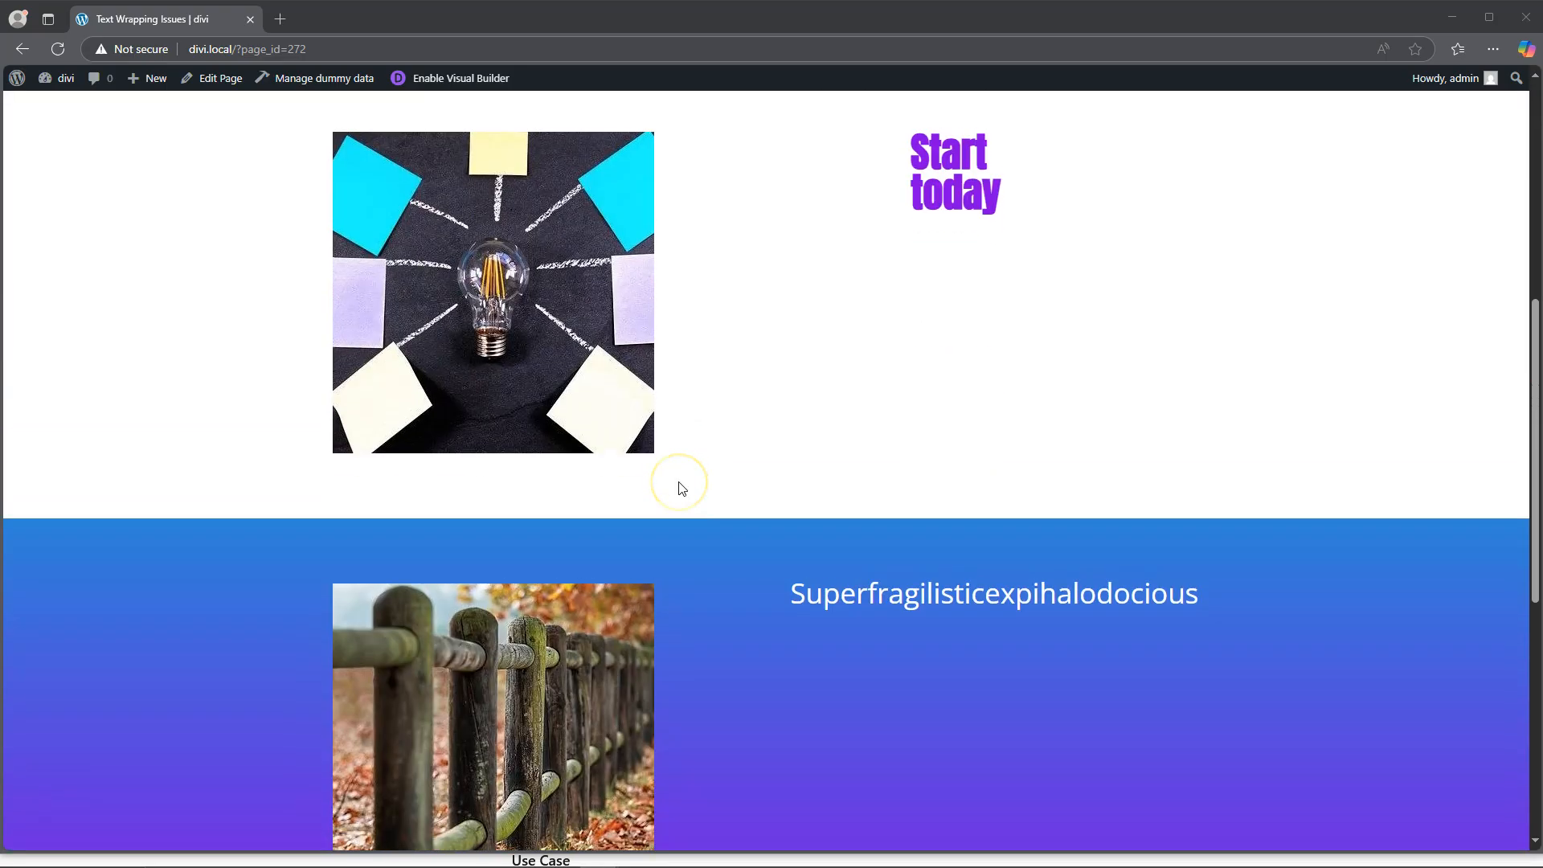
{"action": "scroll", "coordinate": [679, 487], "scroll_direction": "up", "scroll_amount": 5}
{"action": "scroll", "coordinate": [680, 487], "scroll_direction": "down", "scroll_amount": 3}
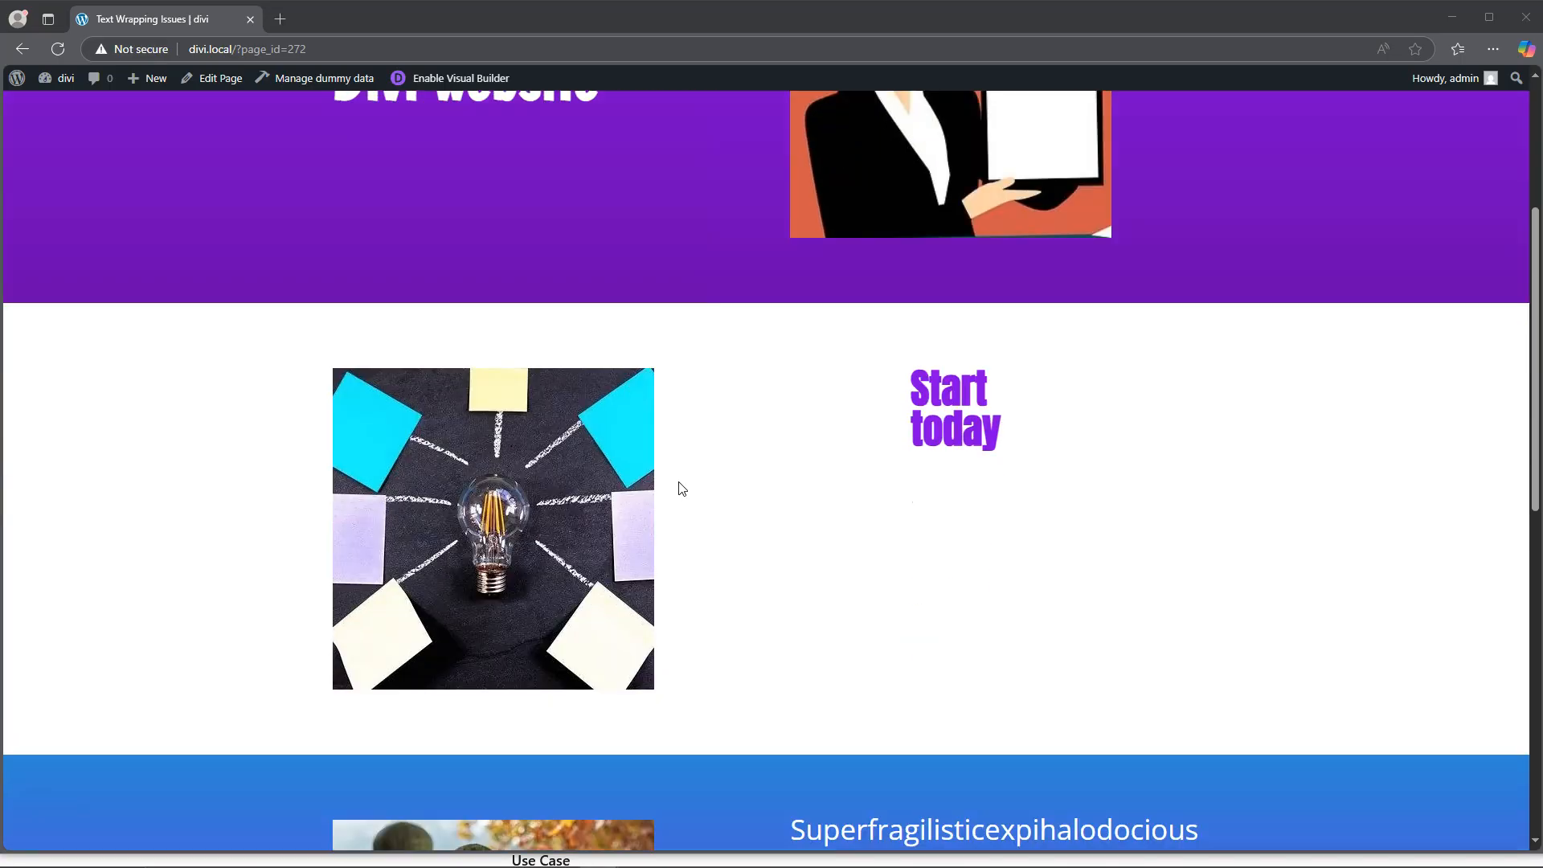
{"action": "scroll", "coordinate": [681, 488], "scroll_direction": "down", "scroll_amount": 4}
{"action": "scroll", "coordinate": [681, 488], "scroll_direction": "down", "scroll_amount": 3}
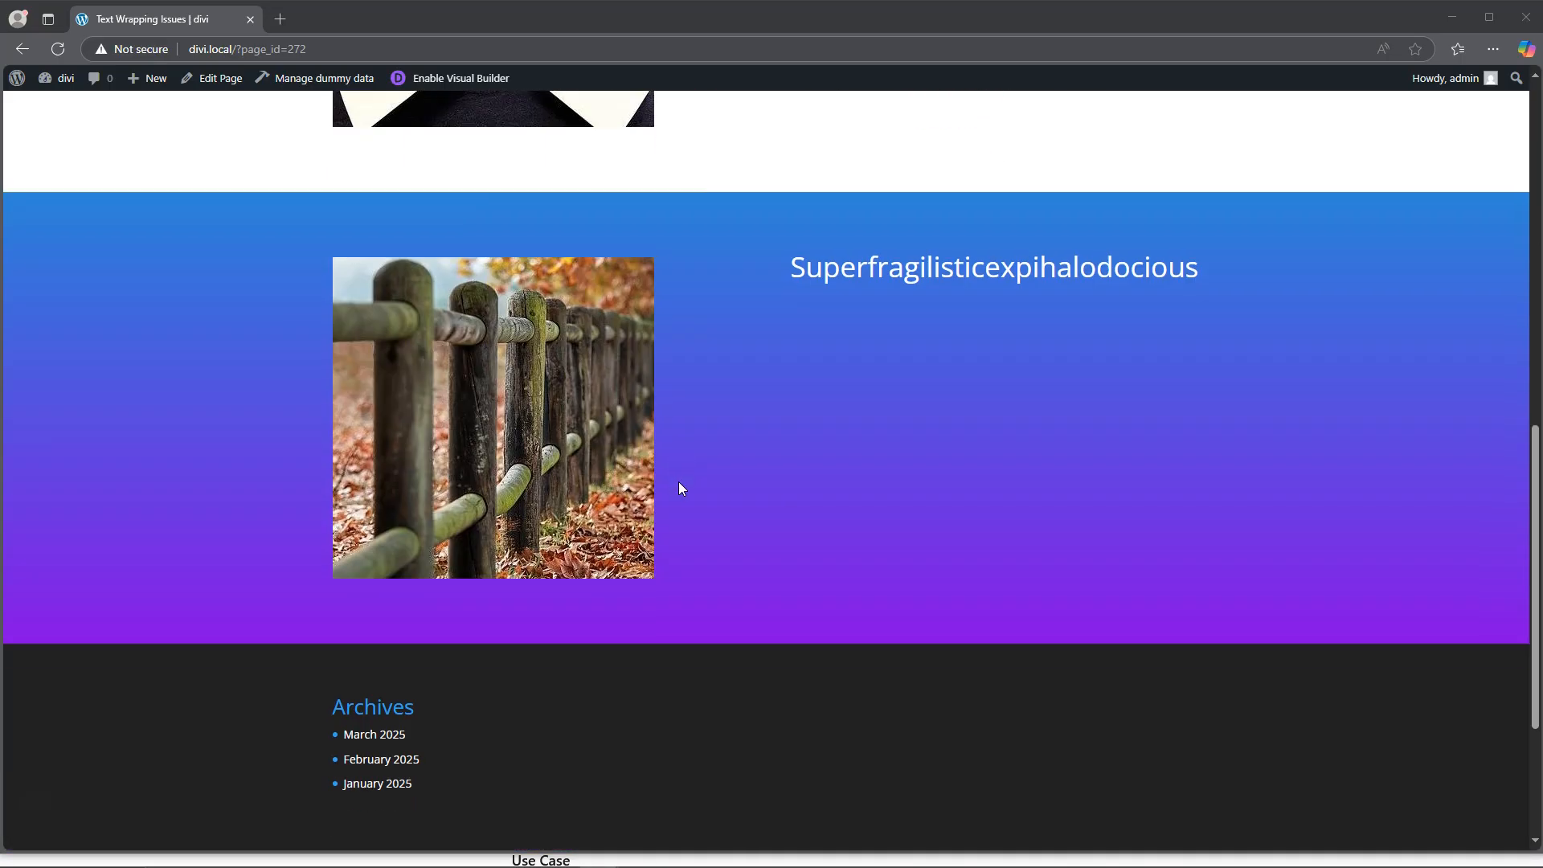
{"action": "scroll", "coordinate": [680, 488], "scroll_direction": "up", "scroll_amount": 10}
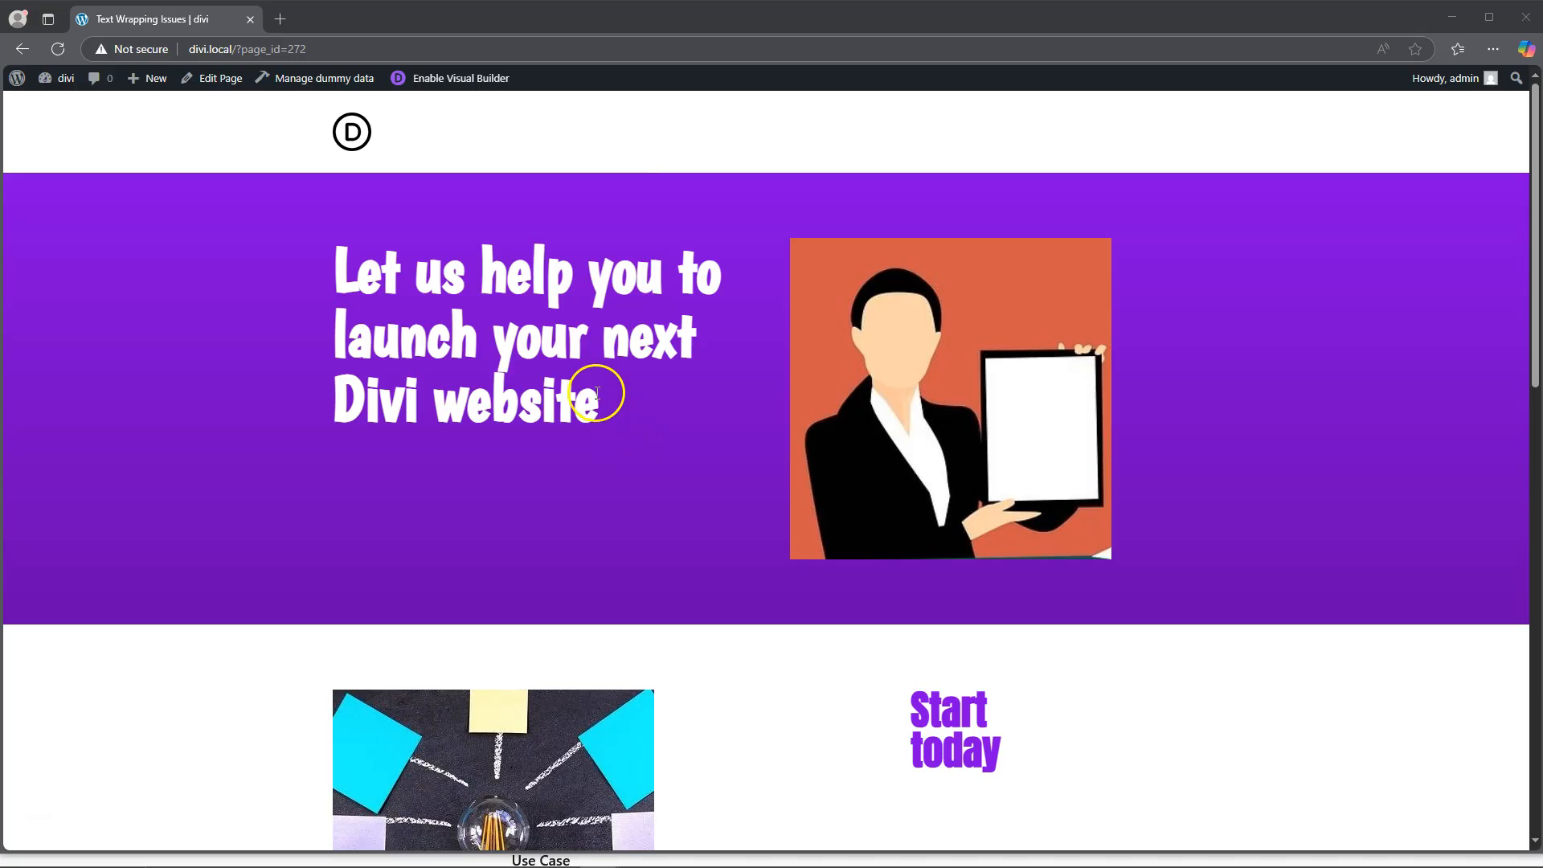
Step: Inspect the page in the developer tools' responsive view at 400 px wide, check how each section's text wraps, and close the tools
{"action": "right_click", "coordinate": [514, 311]}
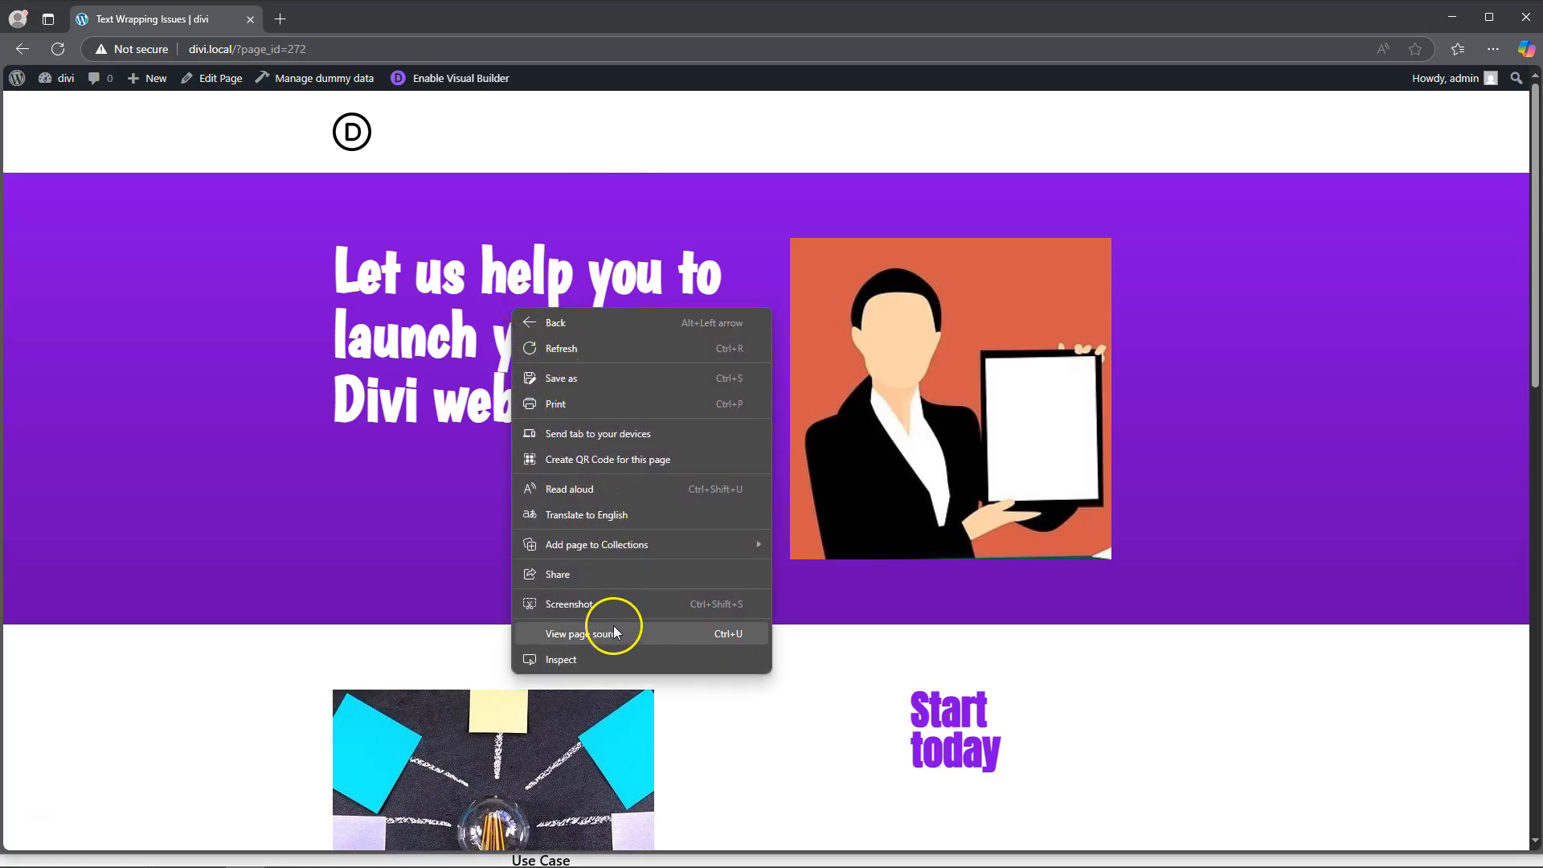
{"action": "left_click", "coordinate": [612, 658]}
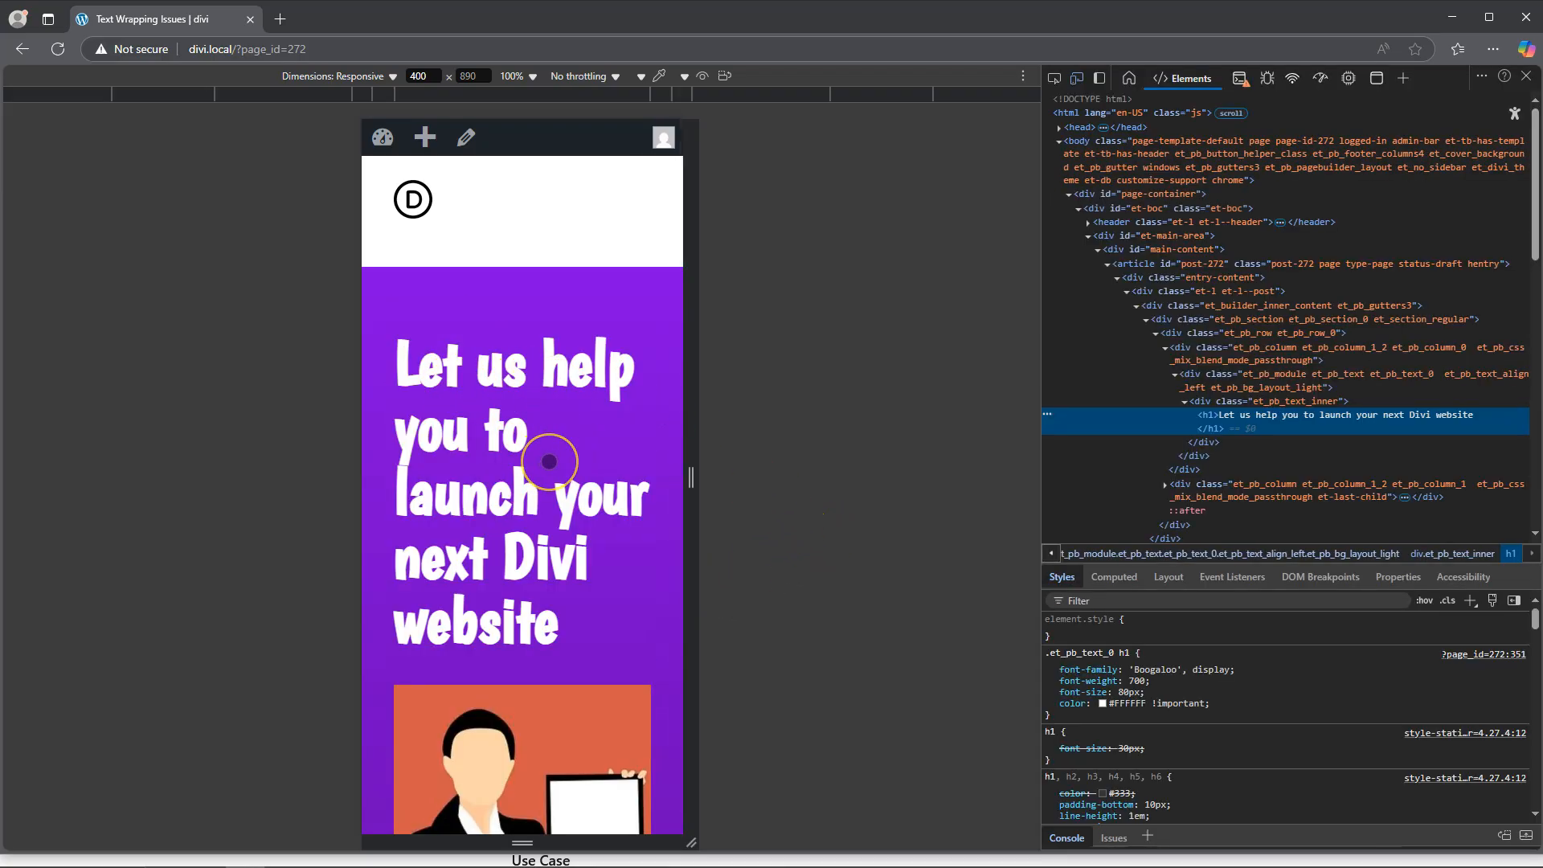
{"action": "left_click", "coordinate": [547, 469]}
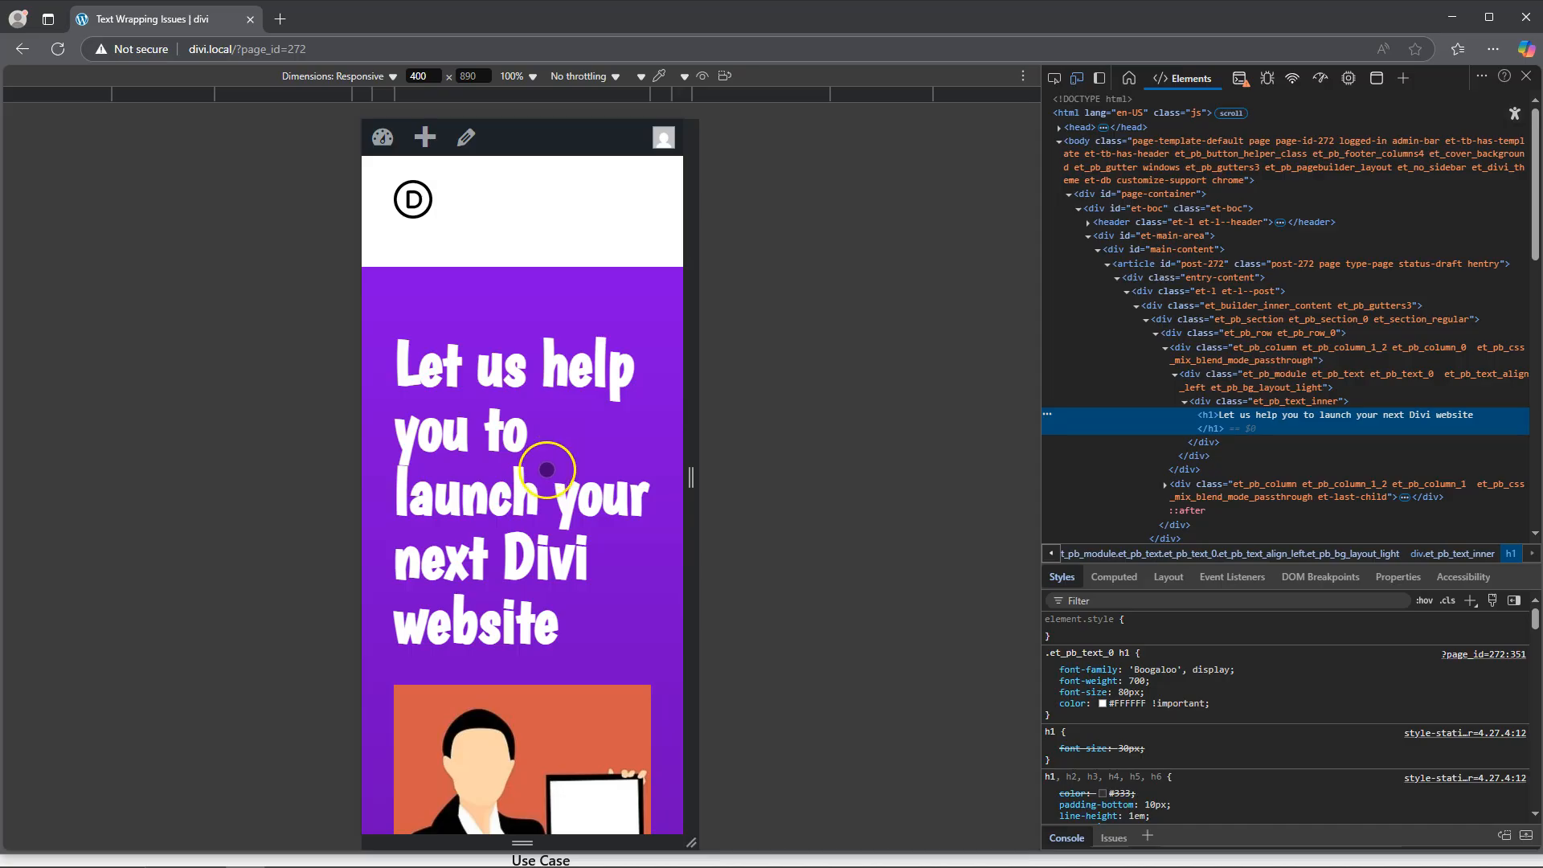
{"action": "scroll", "coordinate": [548, 470], "scroll_direction": "down", "scroll_amount": 7}
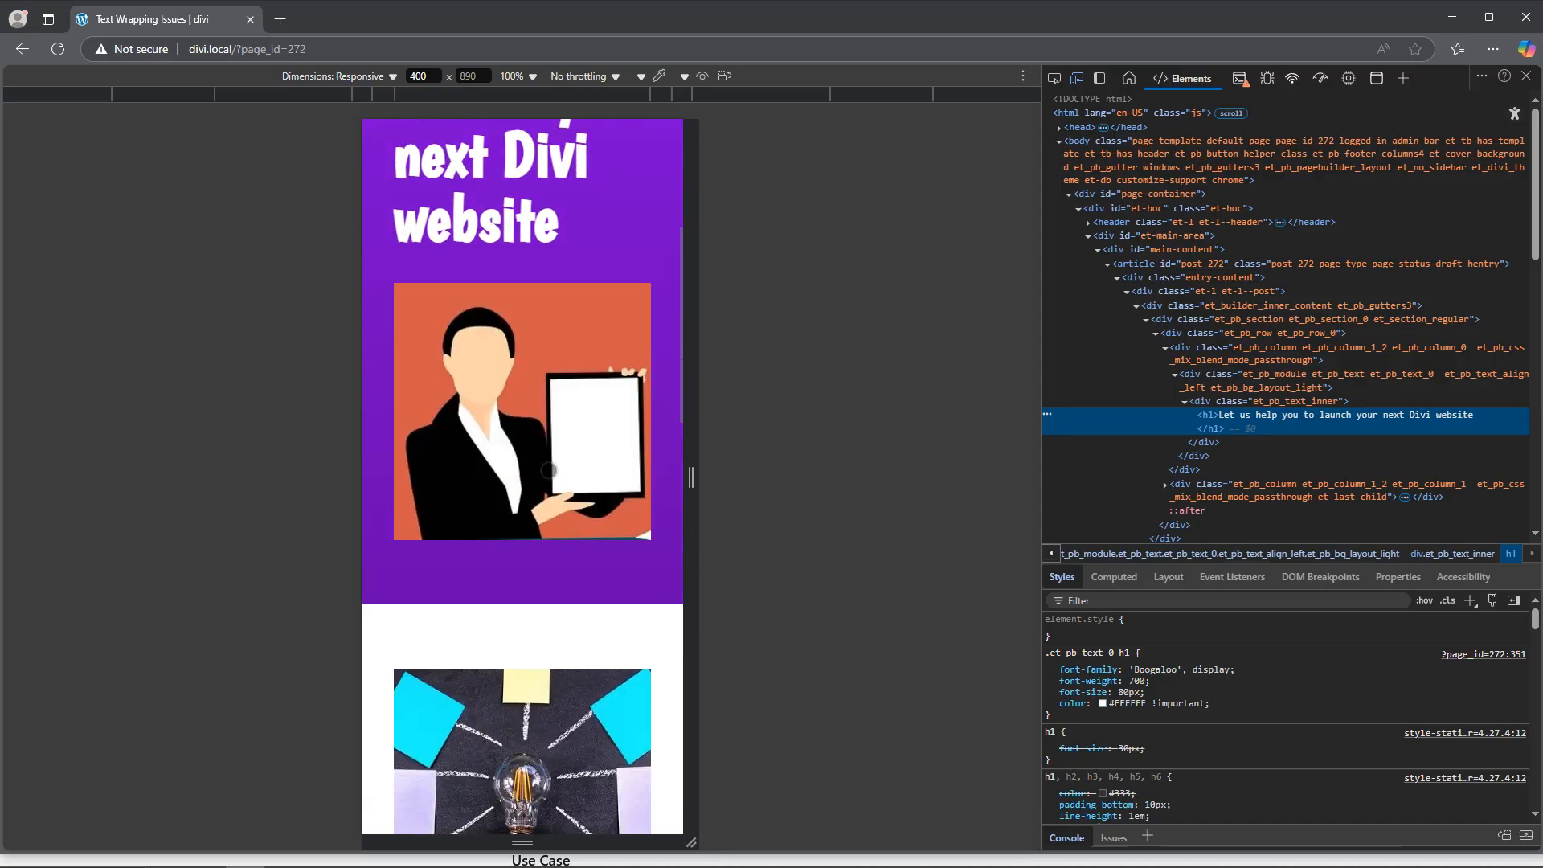
{"action": "scroll", "coordinate": [549, 470], "scroll_direction": "down", "scroll_amount": 5}
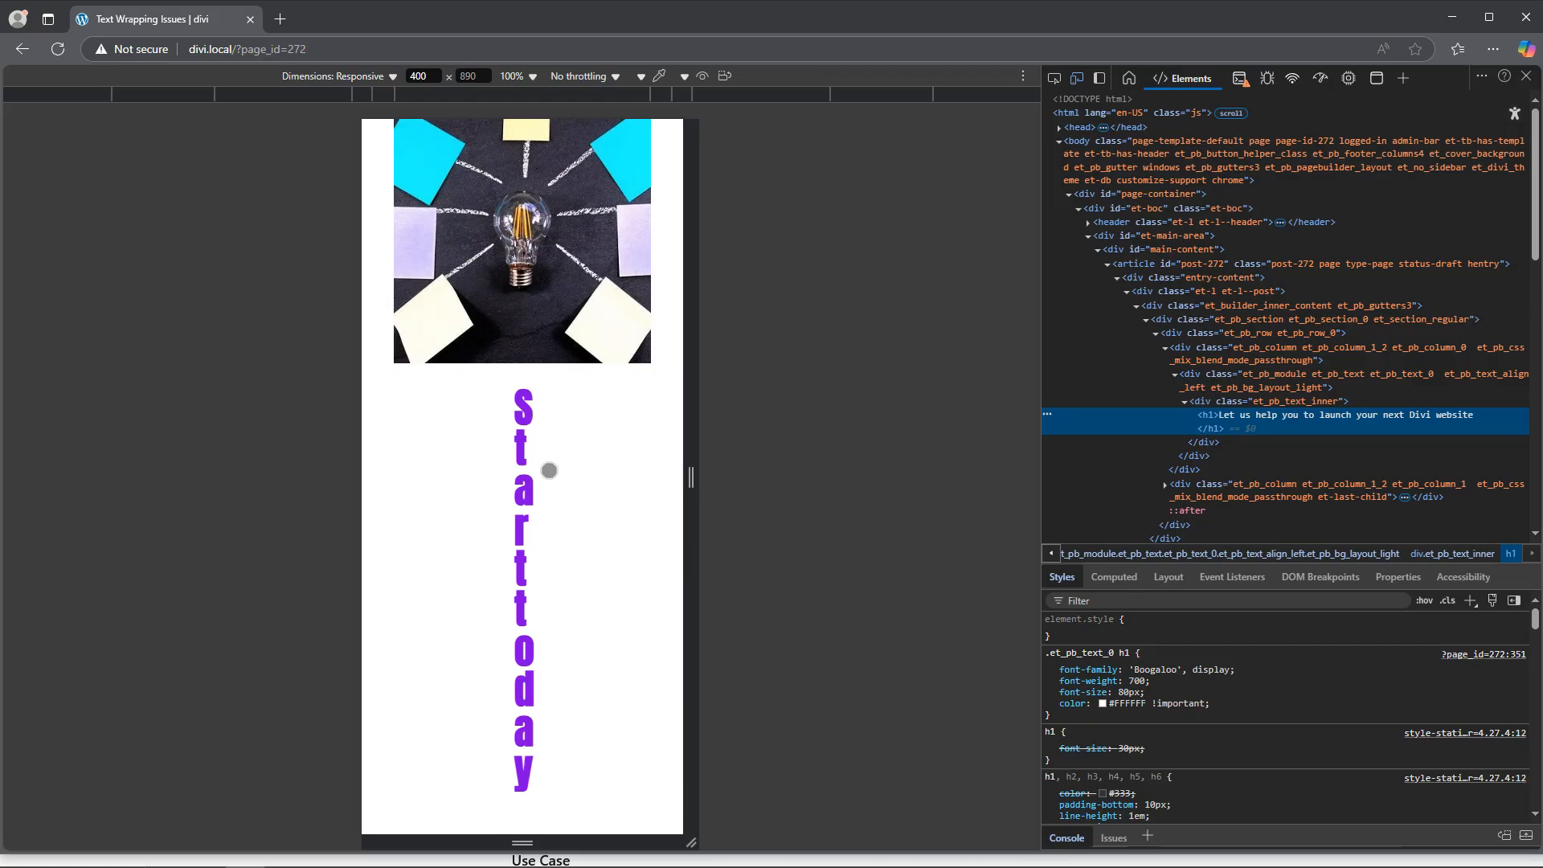
{"action": "scroll", "coordinate": [549, 470], "scroll_direction": "down", "scroll_amount": 8}
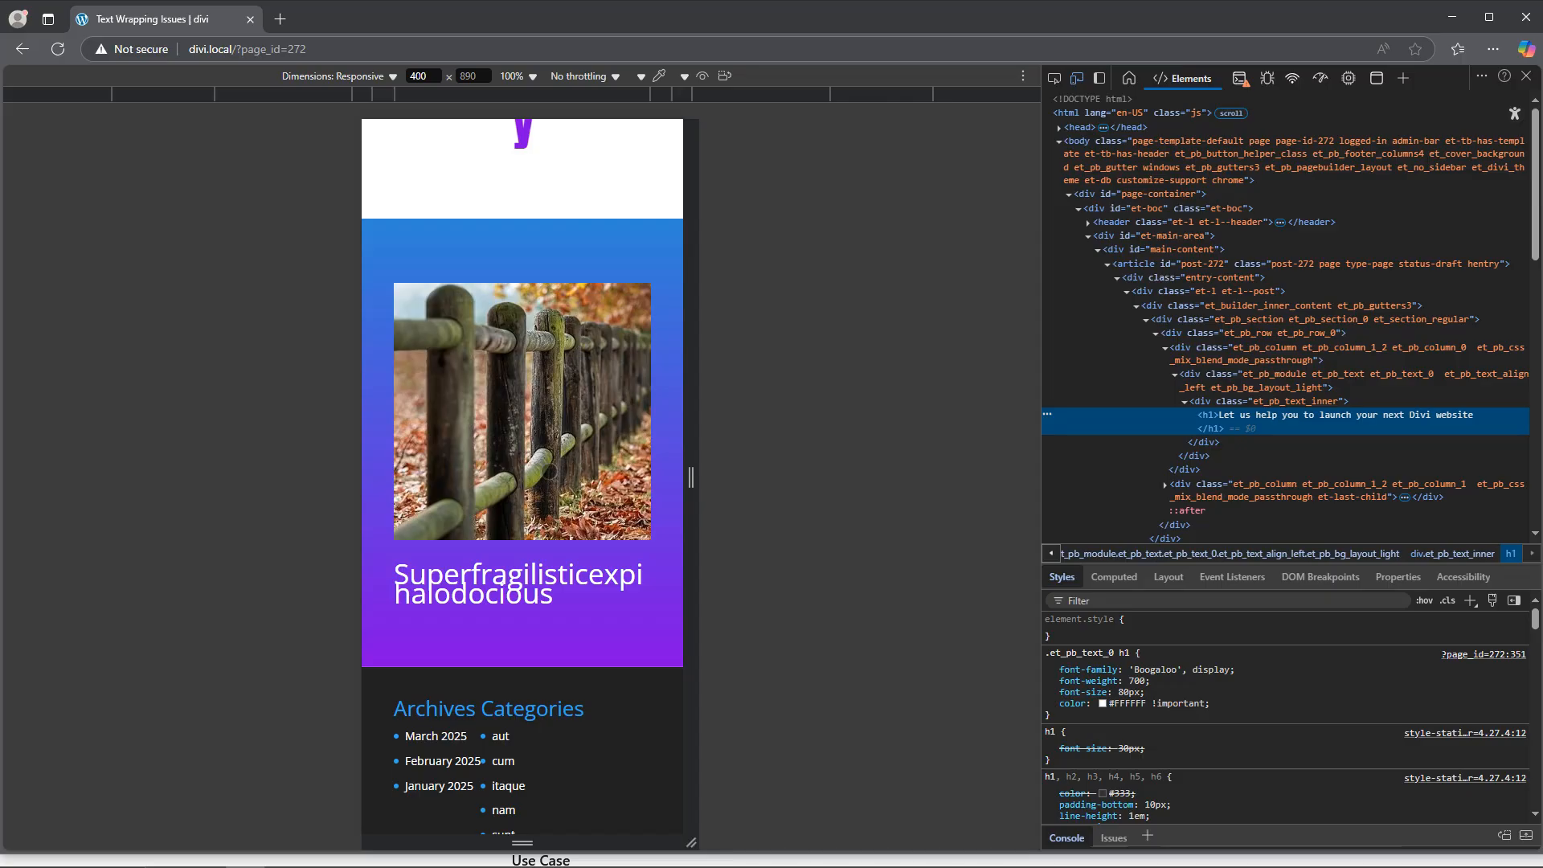
{"action": "scroll", "coordinate": [549, 470], "scroll_direction": "up", "scroll_amount": 10}
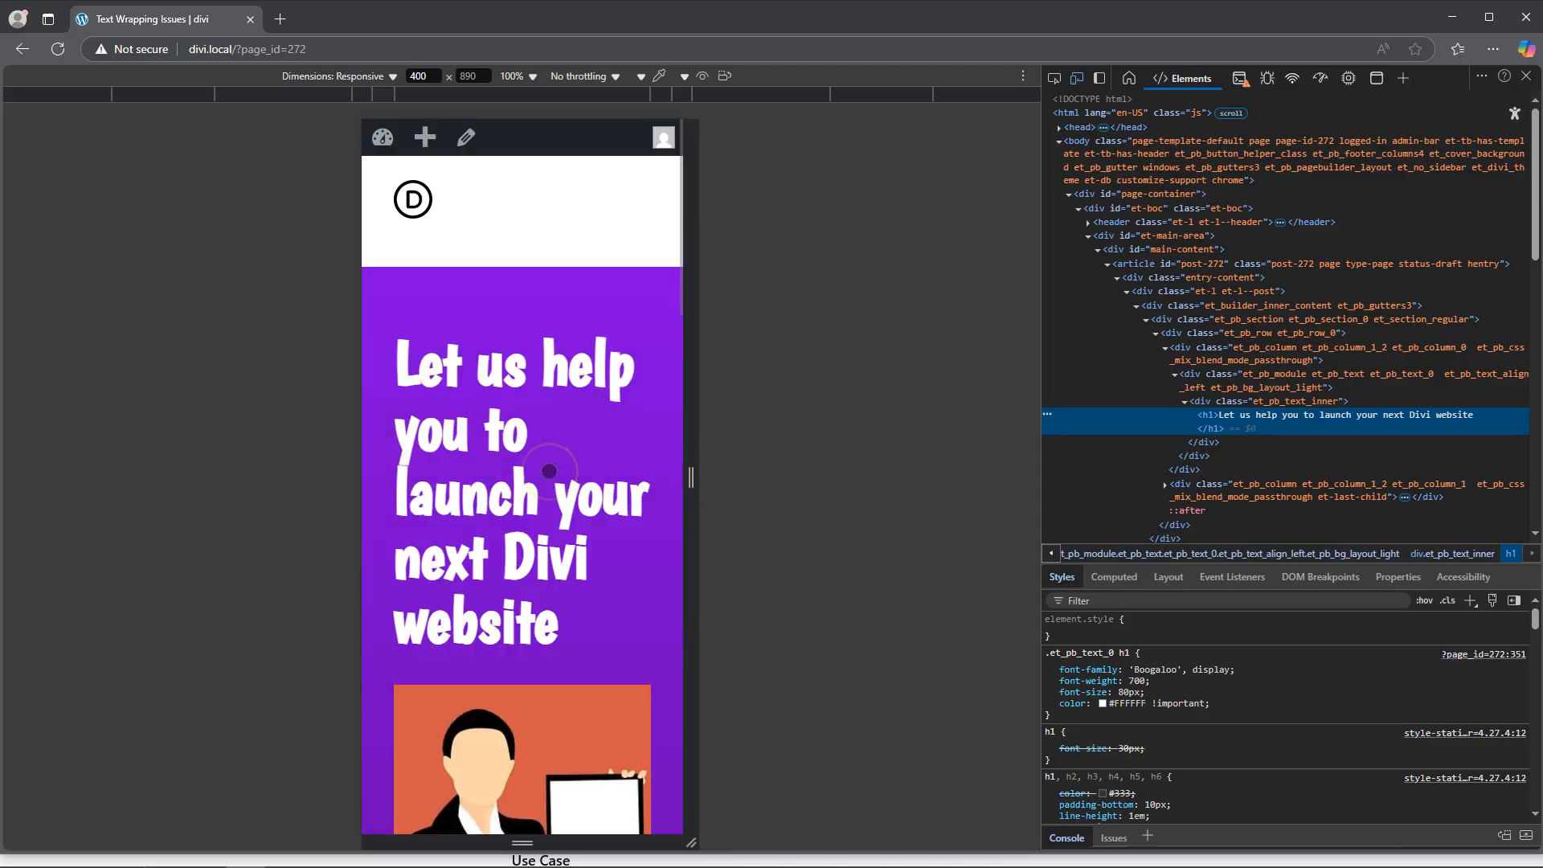
{"action": "left_click", "coordinate": [1526, 75]}
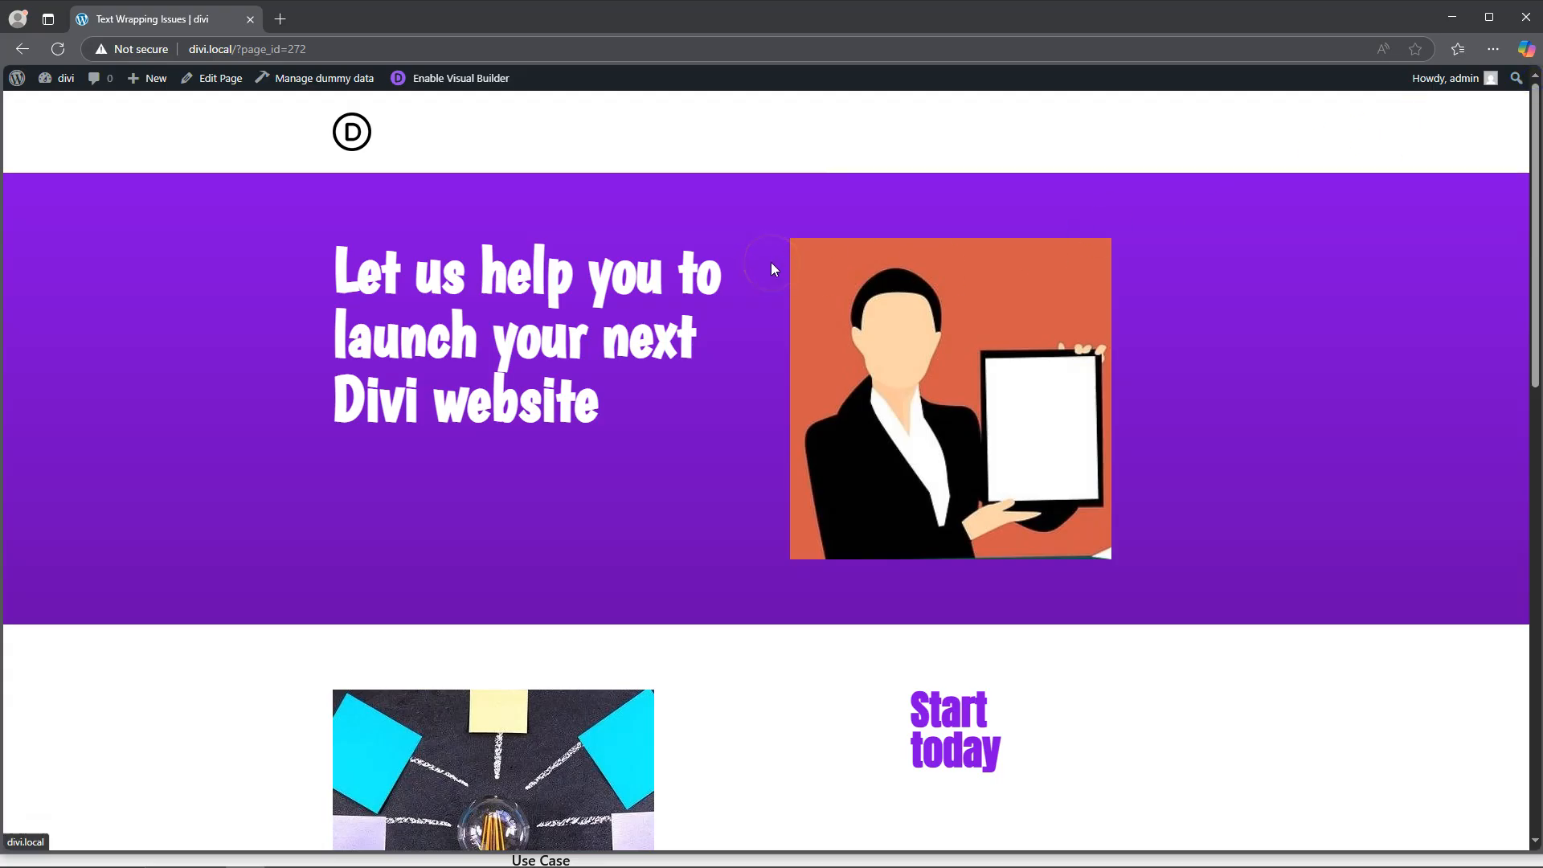
Step: Open the page in the Visual Builder and show the heading text design options of the "Let us help you to launch" text module
{"action": "left_click", "coordinate": [450, 78]}
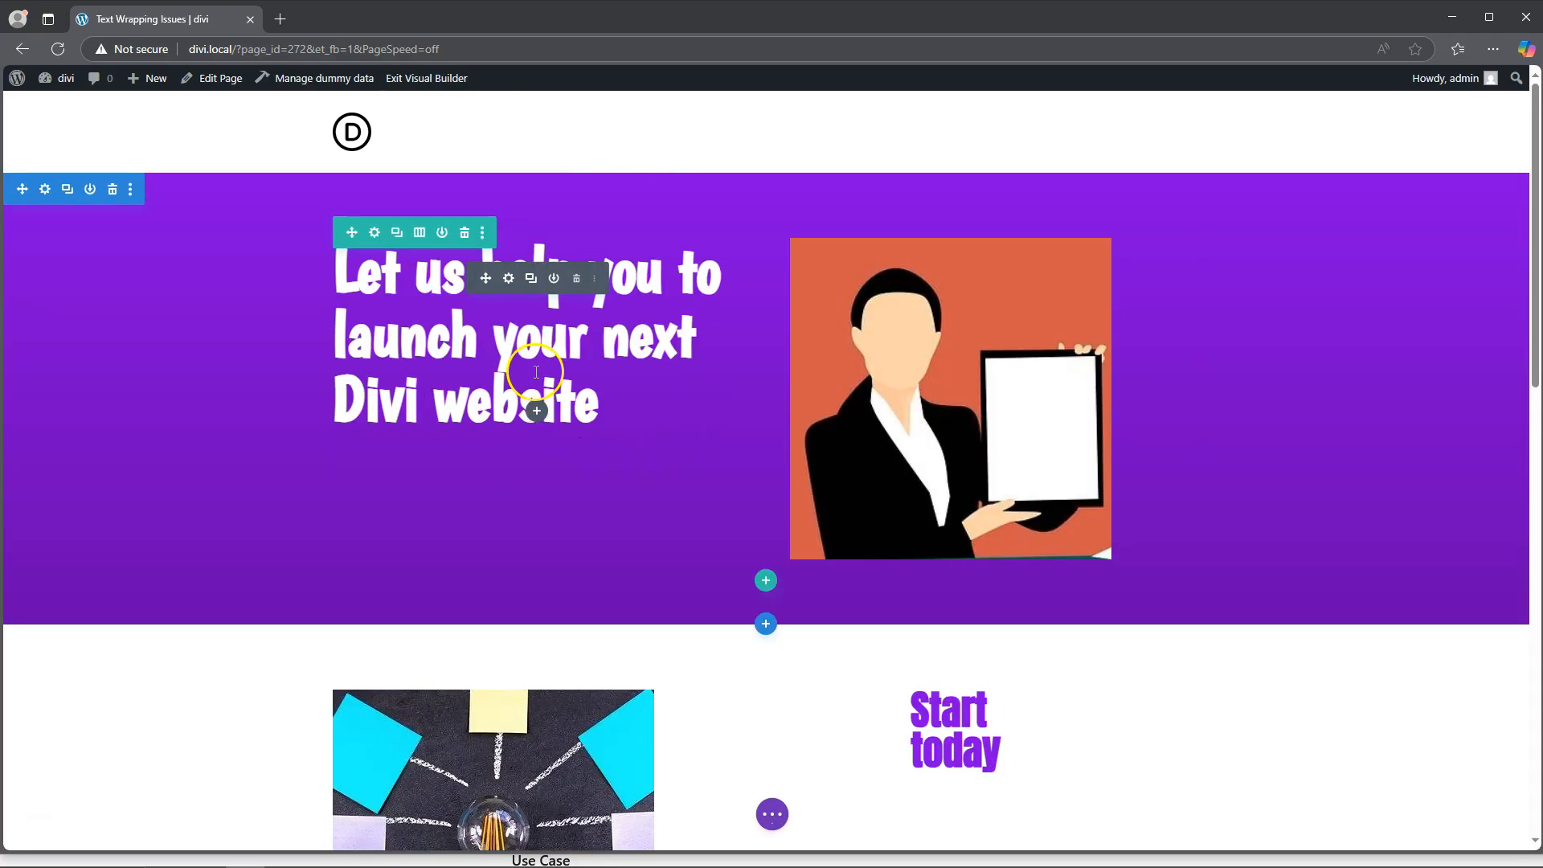
{"action": "left_click", "coordinate": [509, 279]}
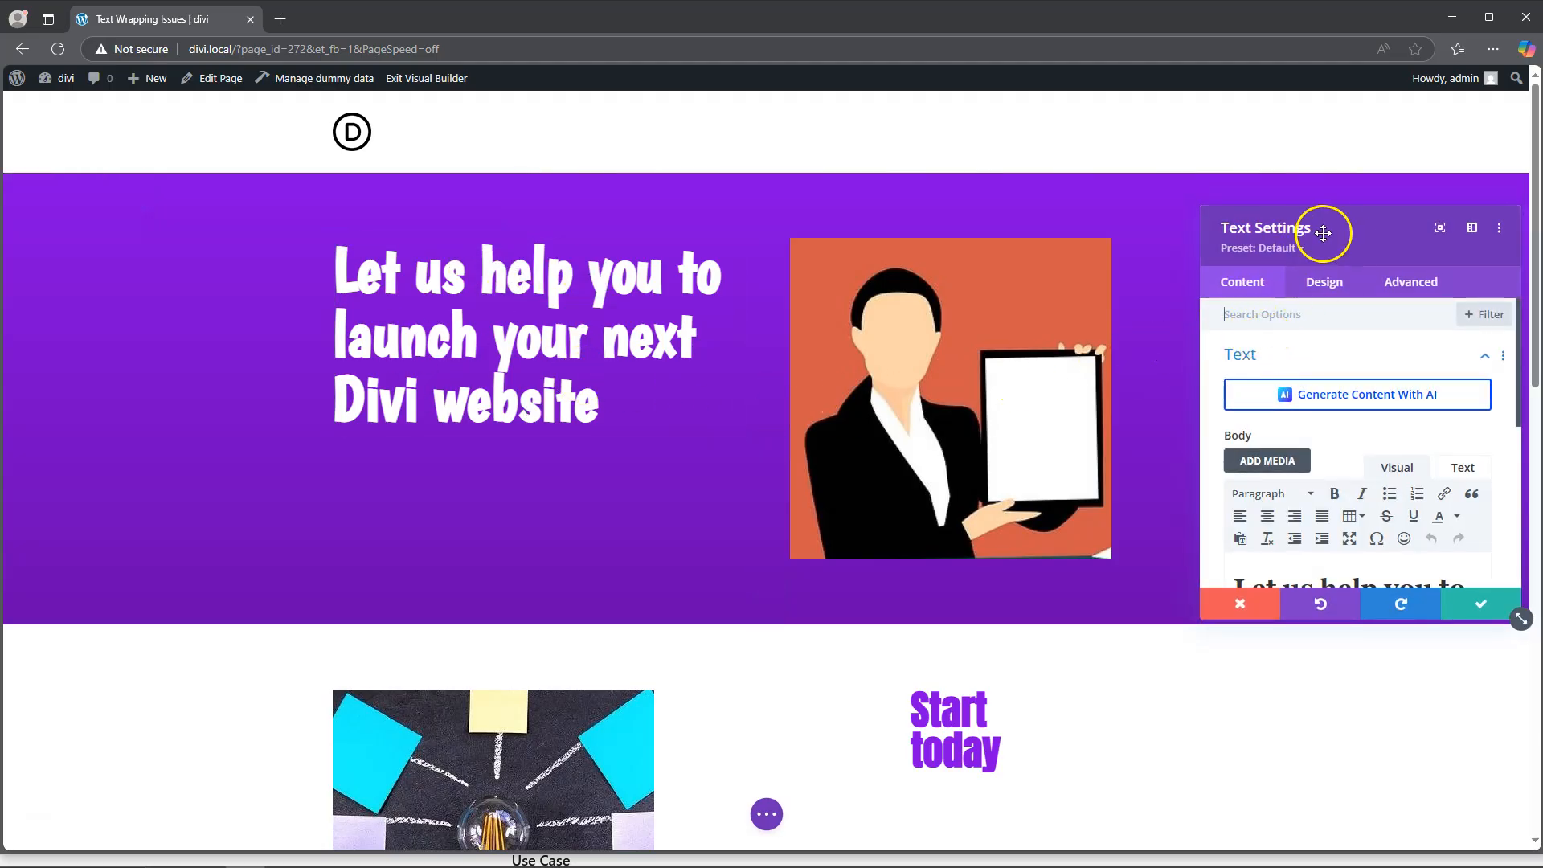
{"action": "left_click_drag", "start_coordinate": [1336, 229], "coordinate": [1313, 201]}
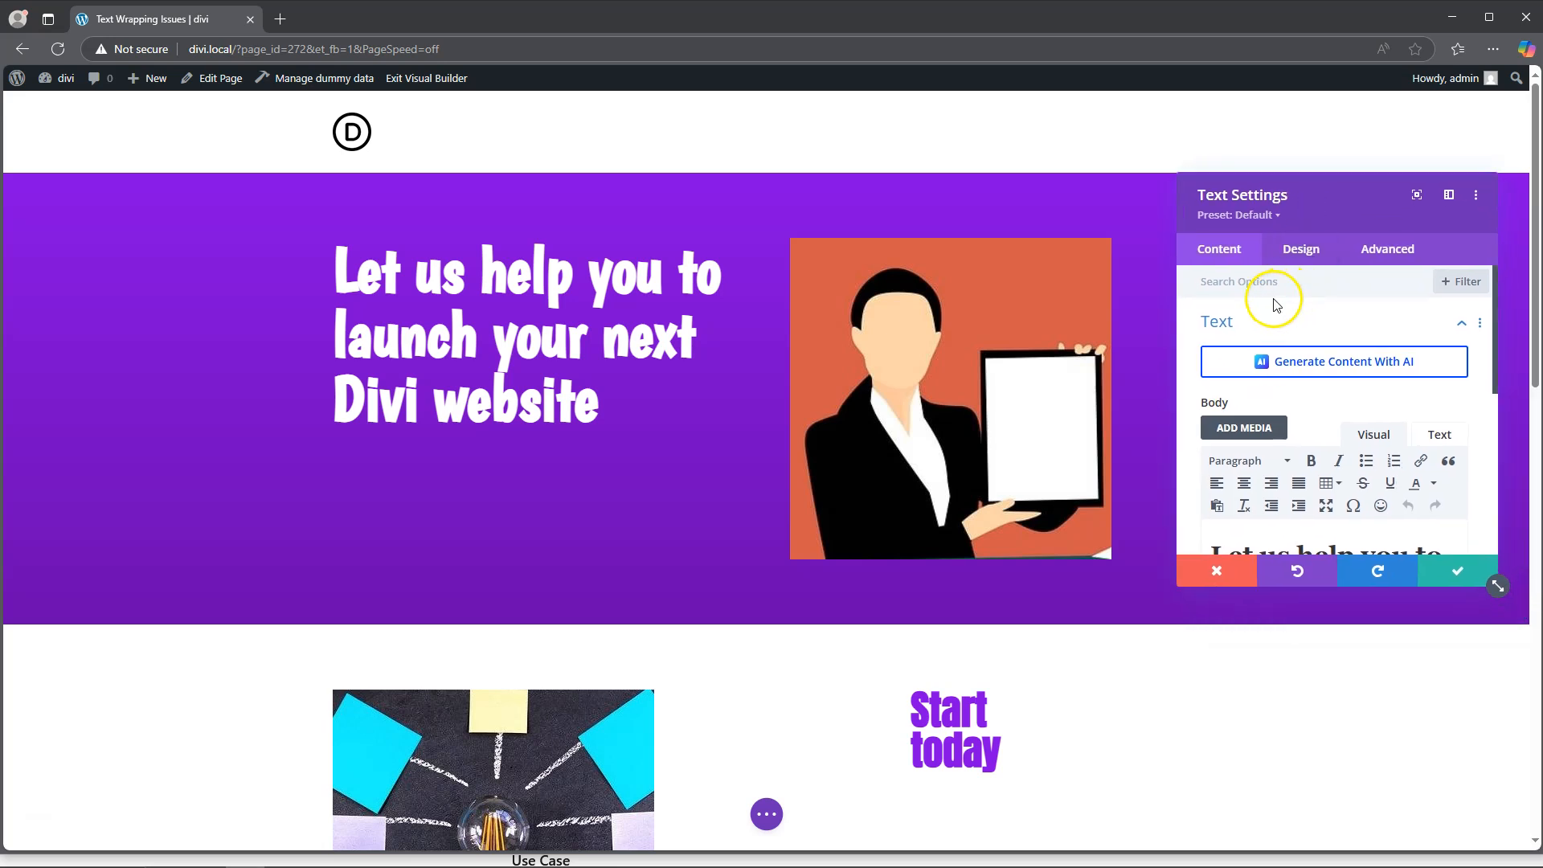
{"action": "scroll", "coordinate": [1298, 418], "scroll_direction": "down", "scroll_amount": 1}
{"action": "left_click", "coordinate": [1277, 478]}
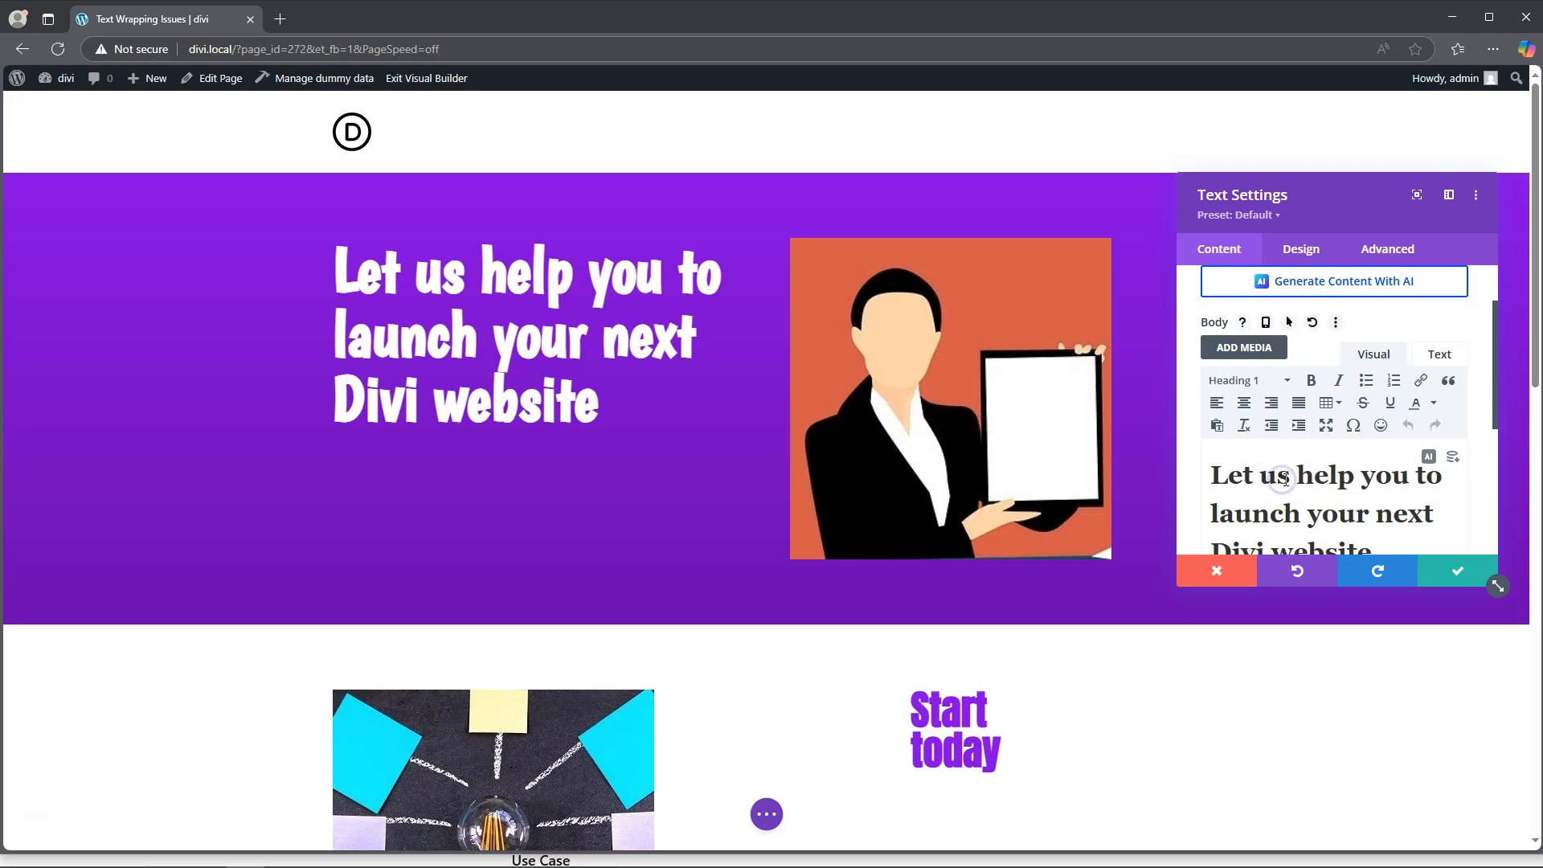
{"action": "left_click", "coordinate": [1302, 254]}
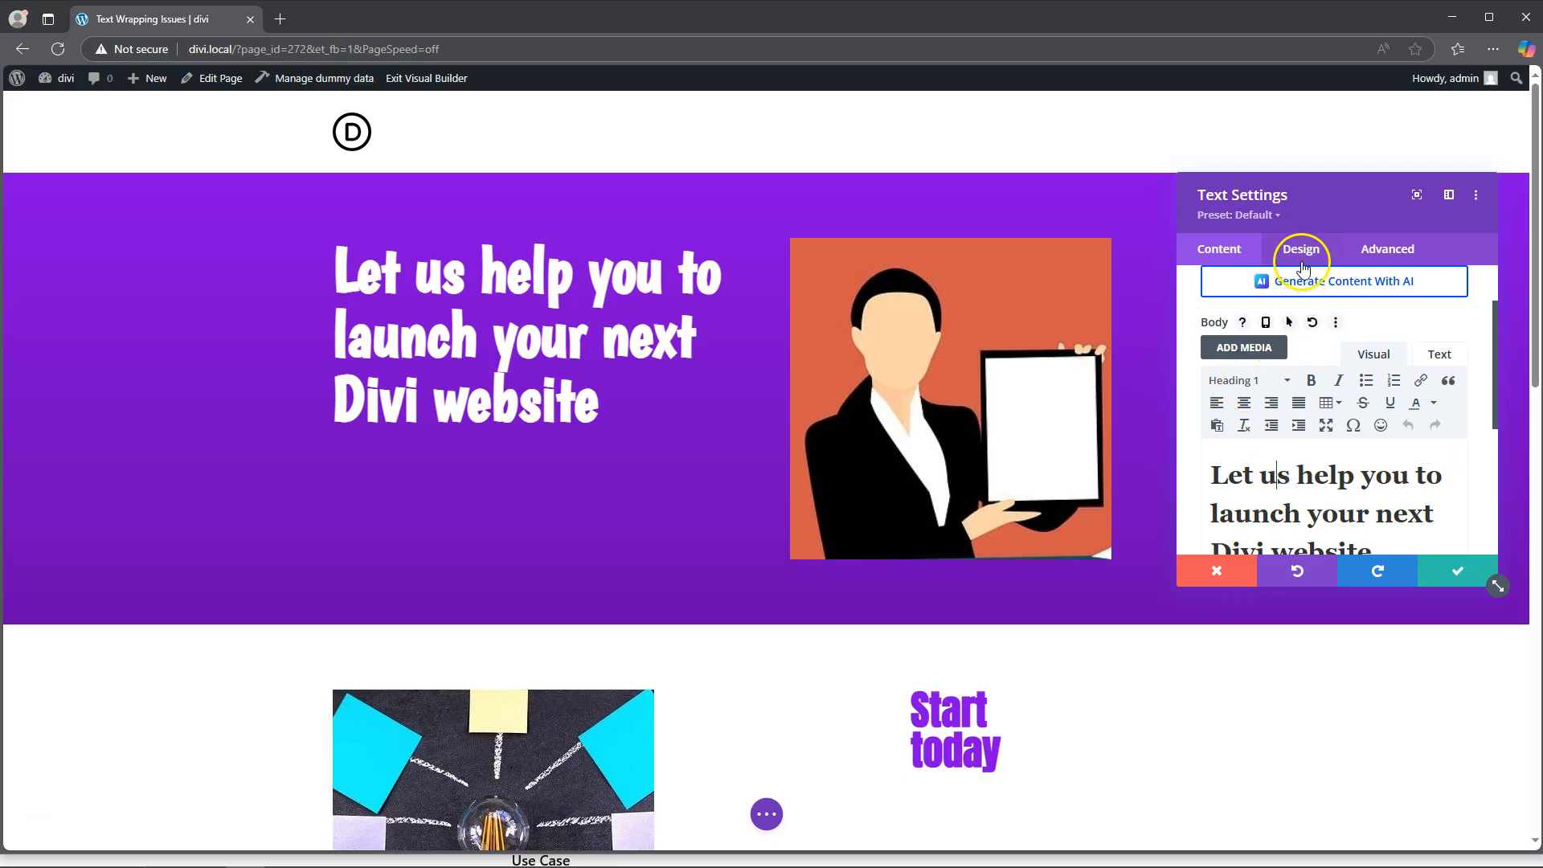
{"action": "left_click", "coordinate": [1302, 254]}
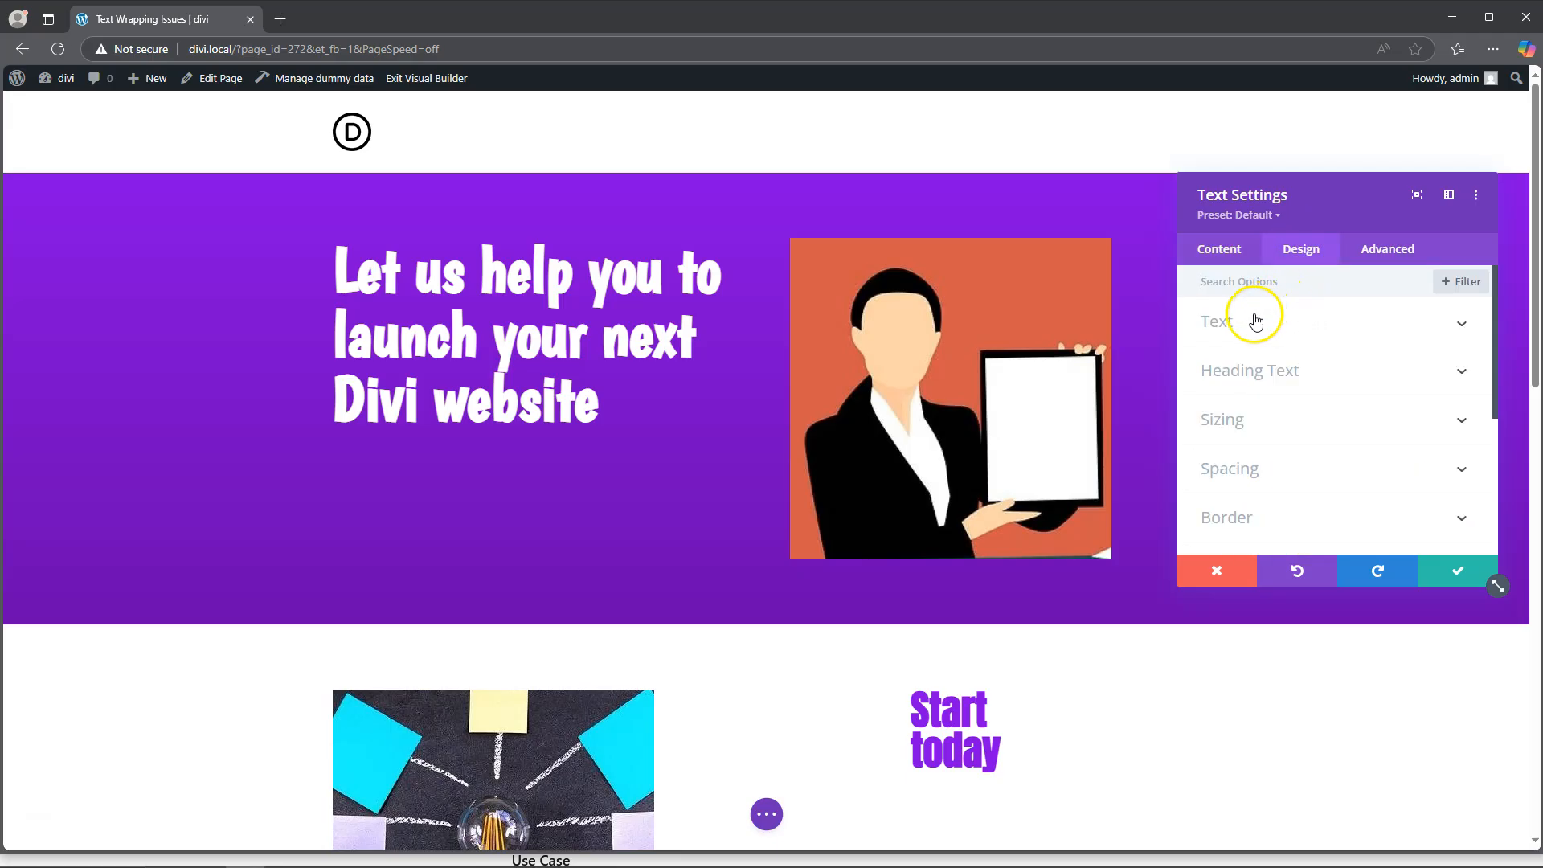
{"action": "left_click", "coordinate": [1266, 370]}
{"action": "scroll", "coordinate": [1268, 372], "scroll_direction": "down", "scroll_amount": 5}
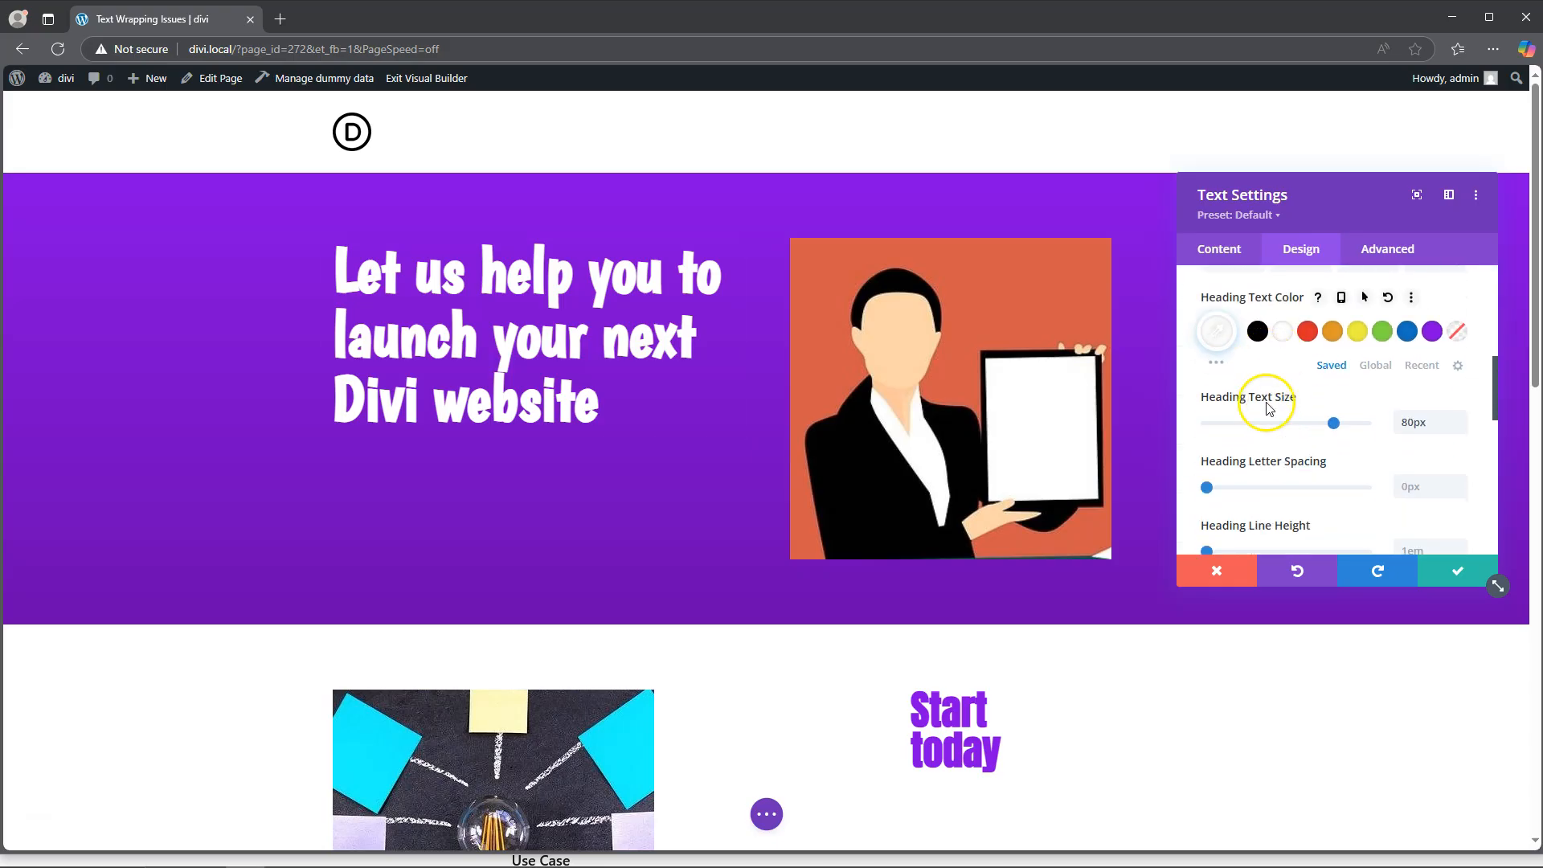
{"action": "scroll", "coordinate": [1269, 431], "scroll_direction": "down", "scroll_amount": 2}
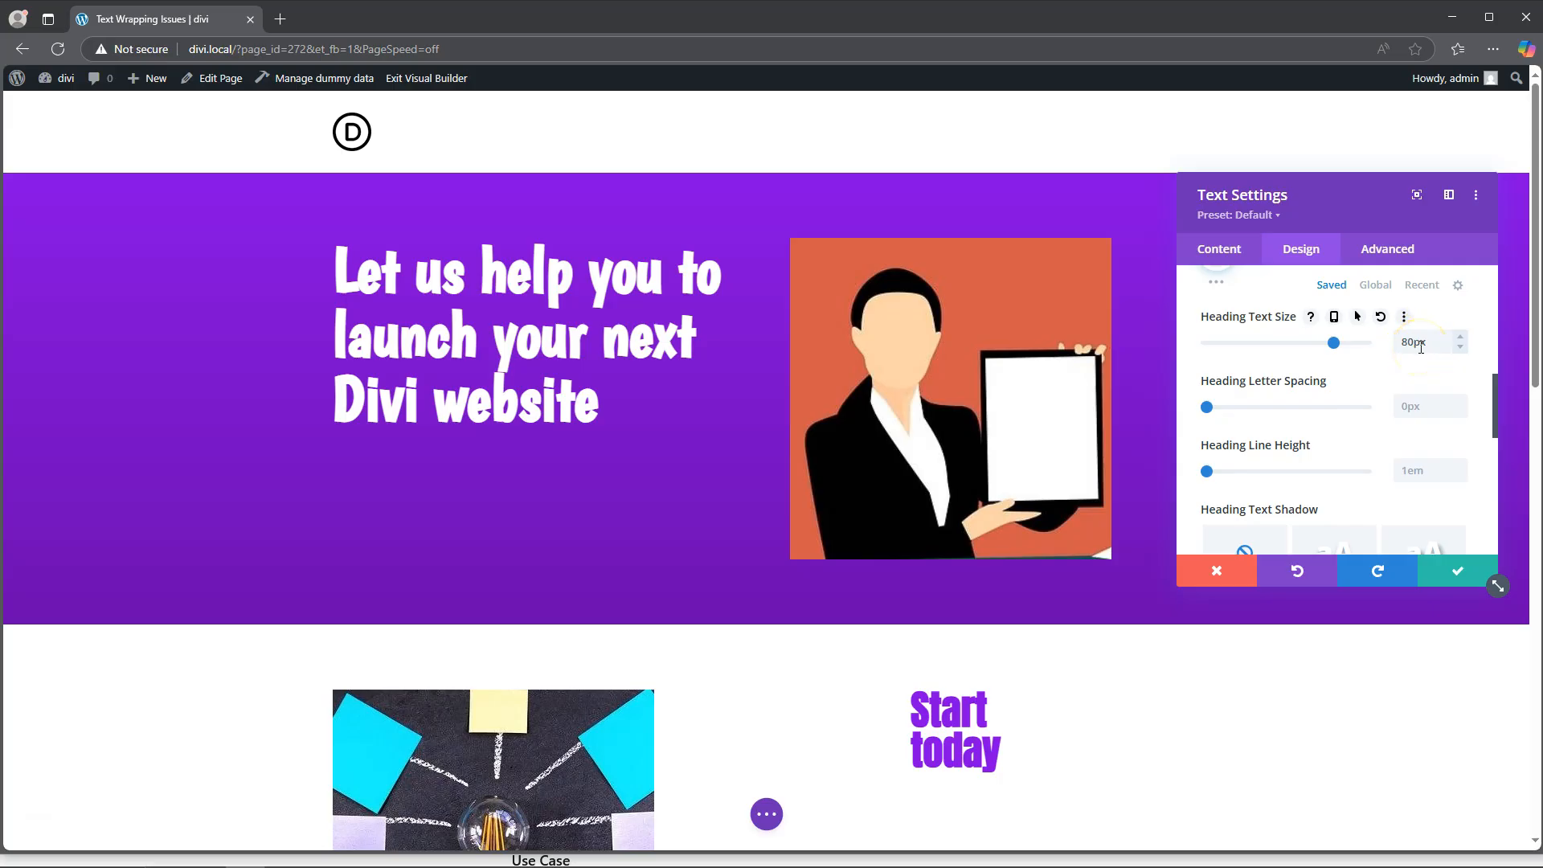
Step: Set the heading text size to 60px for phones only, check the desktop size, and save the text module's settings
{"action": "left_click", "coordinate": [1333, 322]}
{"action": "left_click", "coordinate": [1334, 322]}
{"action": "left_click", "coordinate": [1424, 352]}
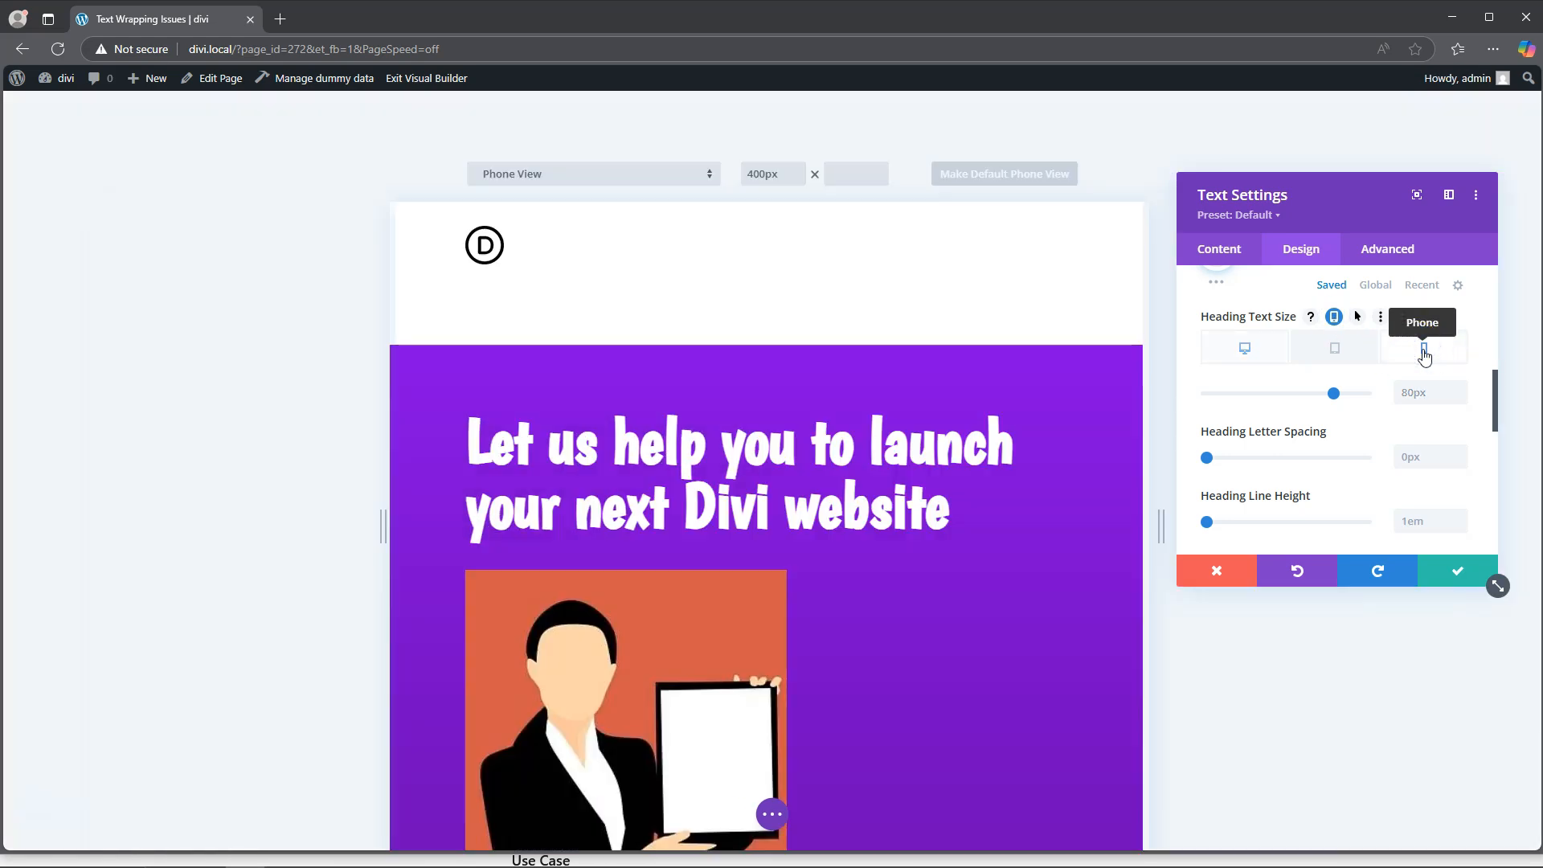
{"action": "scroll", "coordinate": [804, 499], "scroll_direction": "up", "scroll_amount": 12}
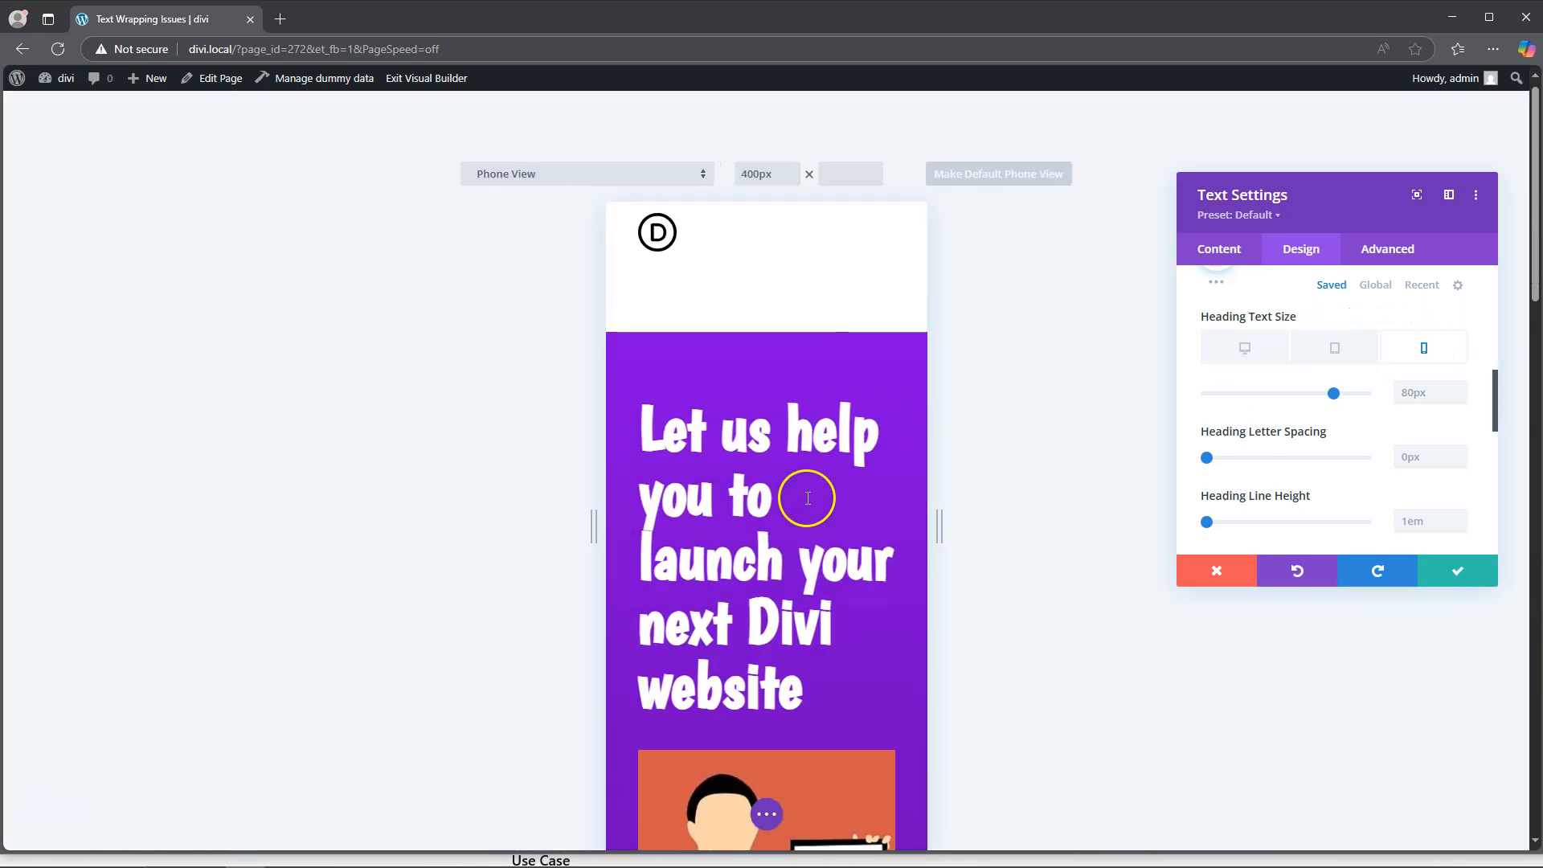
{"action": "scroll", "coordinate": [806, 492], "scroll_direction": "down", "scroll_amount": 2}
{"action": "left_click_drag", "start_coordinate": [1333, 393], "coordinate": [1302, 389]}
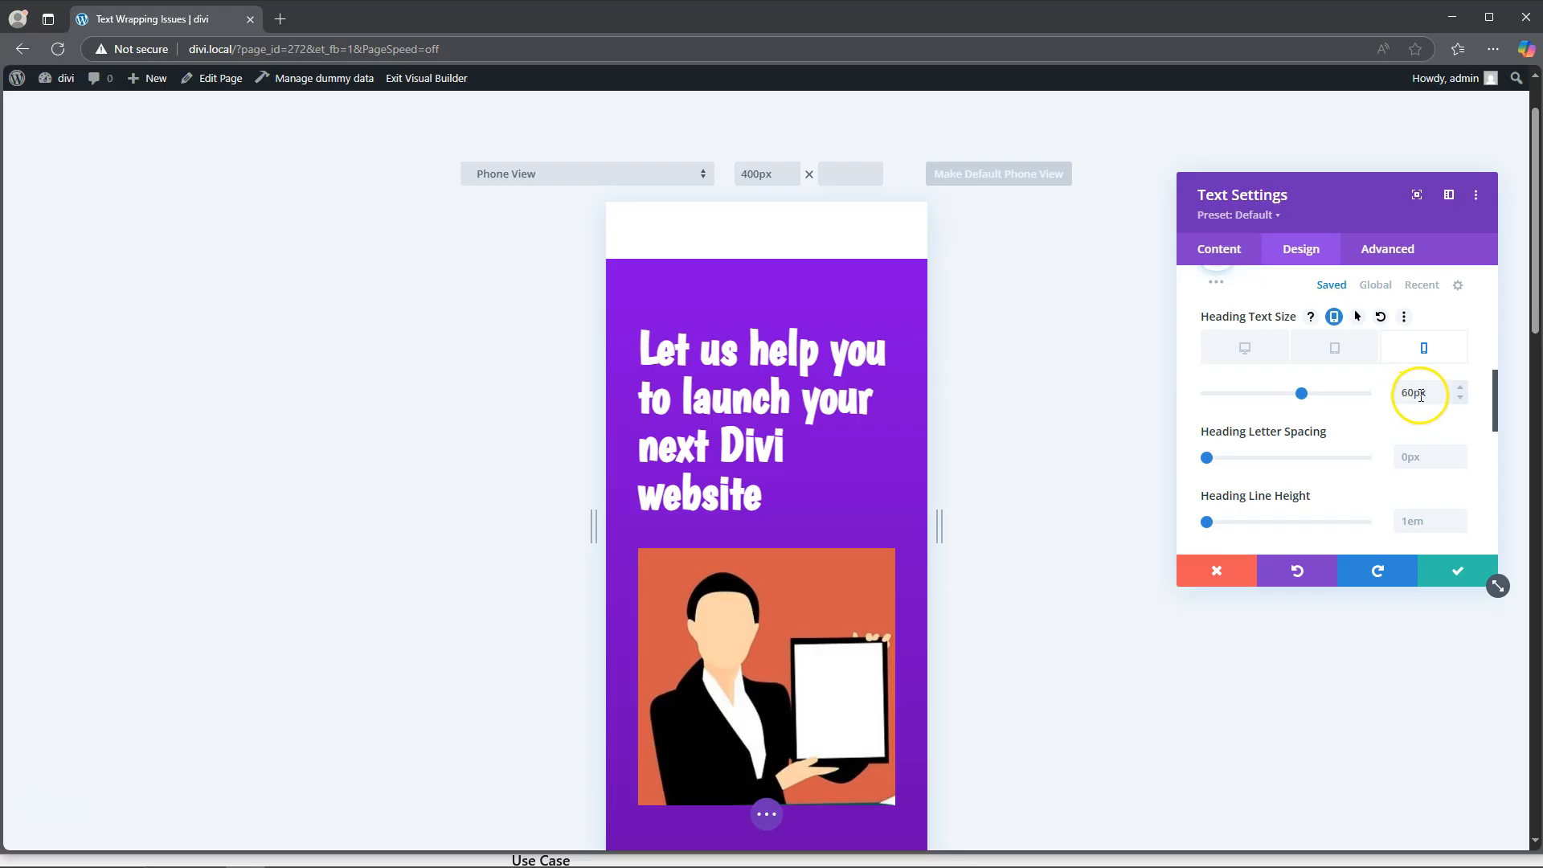
{"action": "left_click", "coordinate": [1244, 351]}
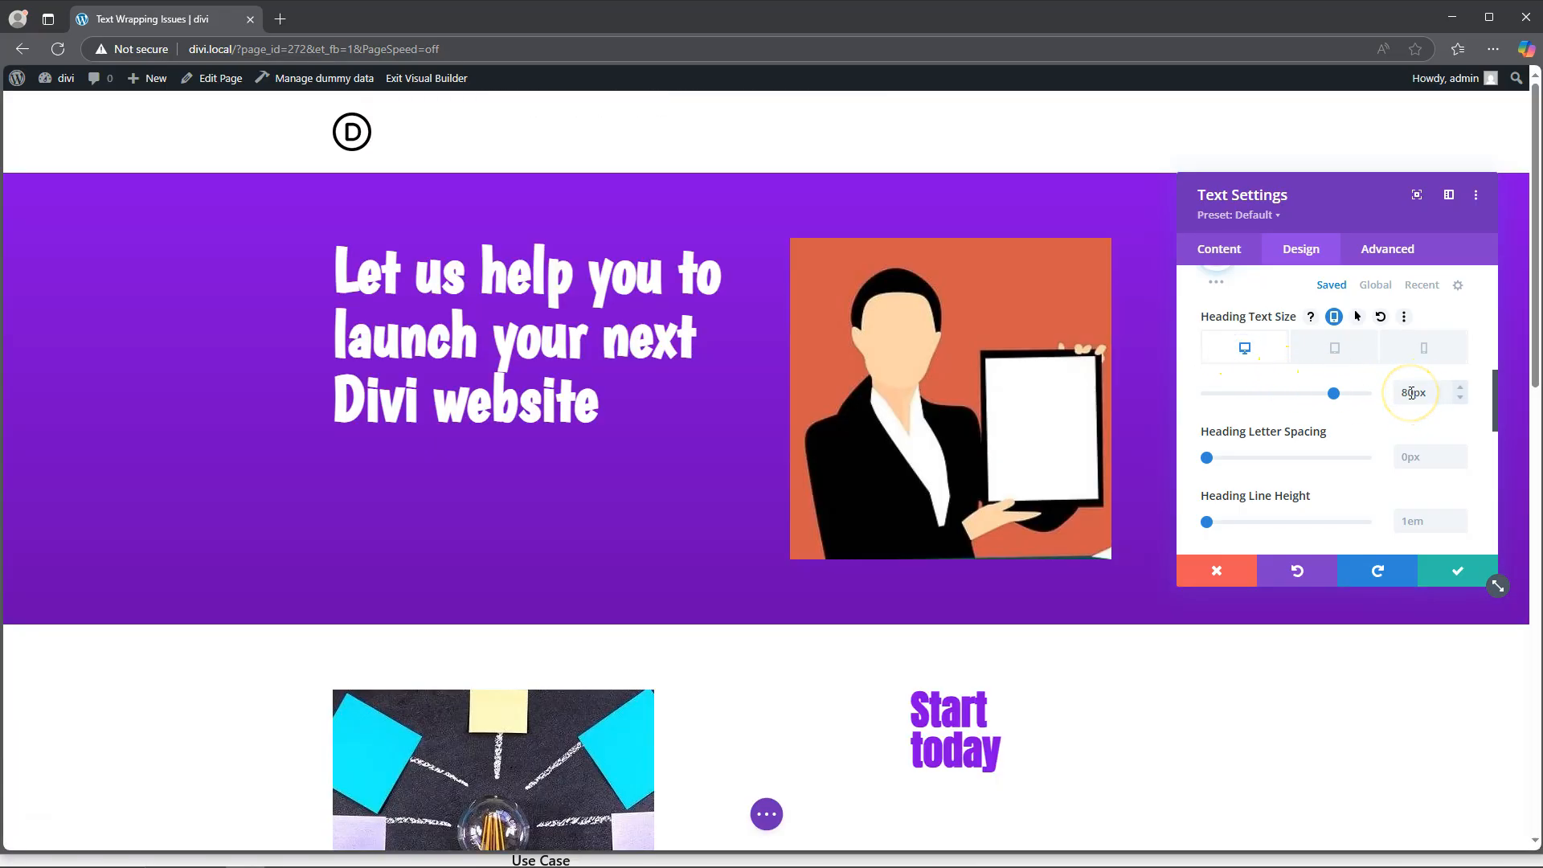
{"action": "left_click", "coordinate": [1453, 566]}
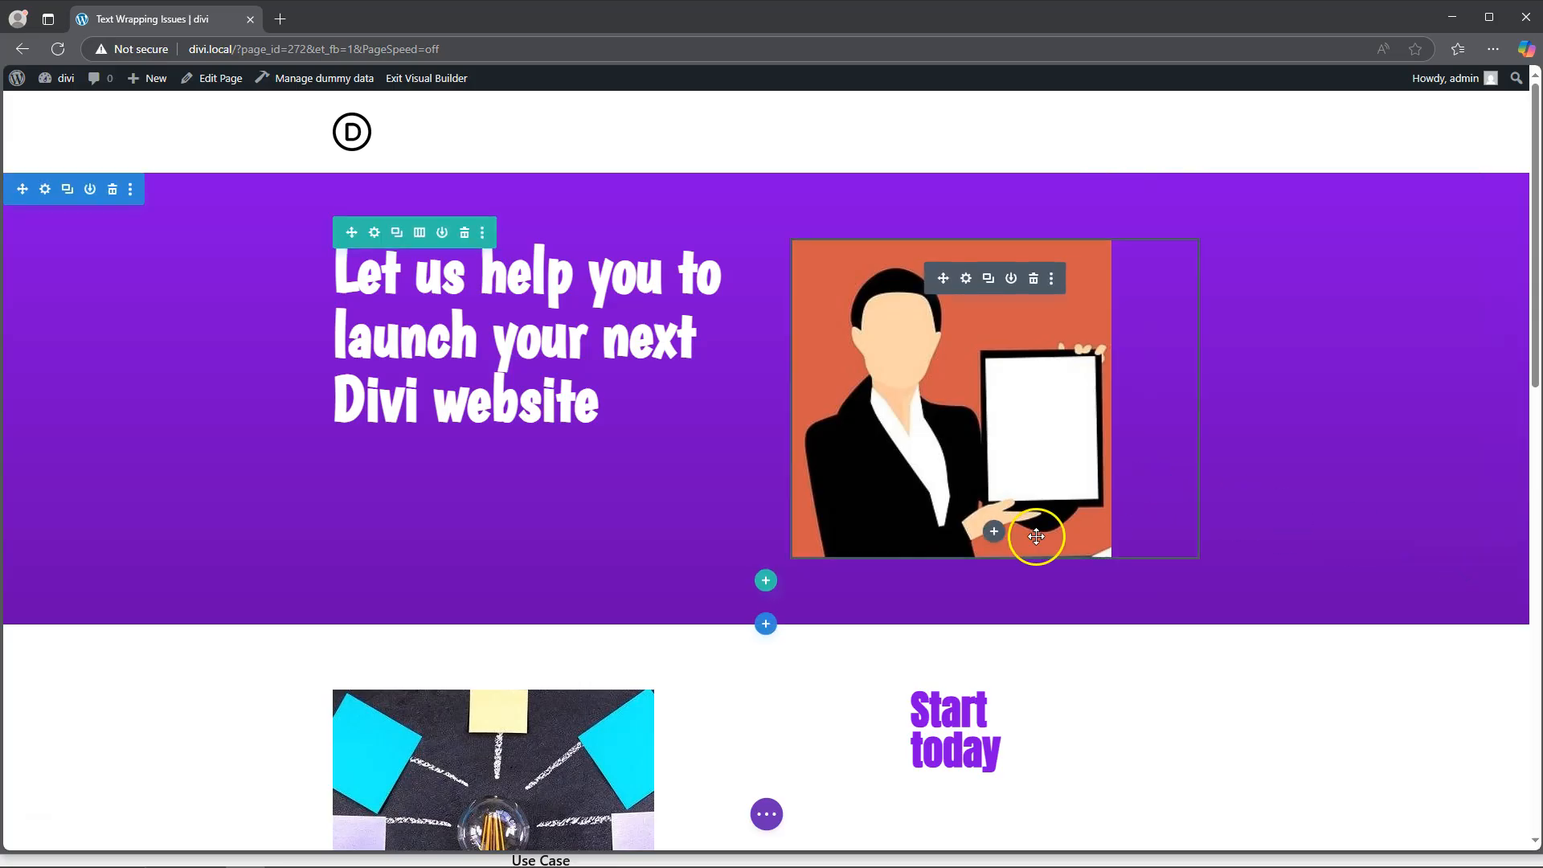
Step: Open the settings of the "Start today" text module and show its spacing design options
{"action": "scroll", "coordinate": [1004, 526], "scroll_direction": "down", "scroll_amount": 4}
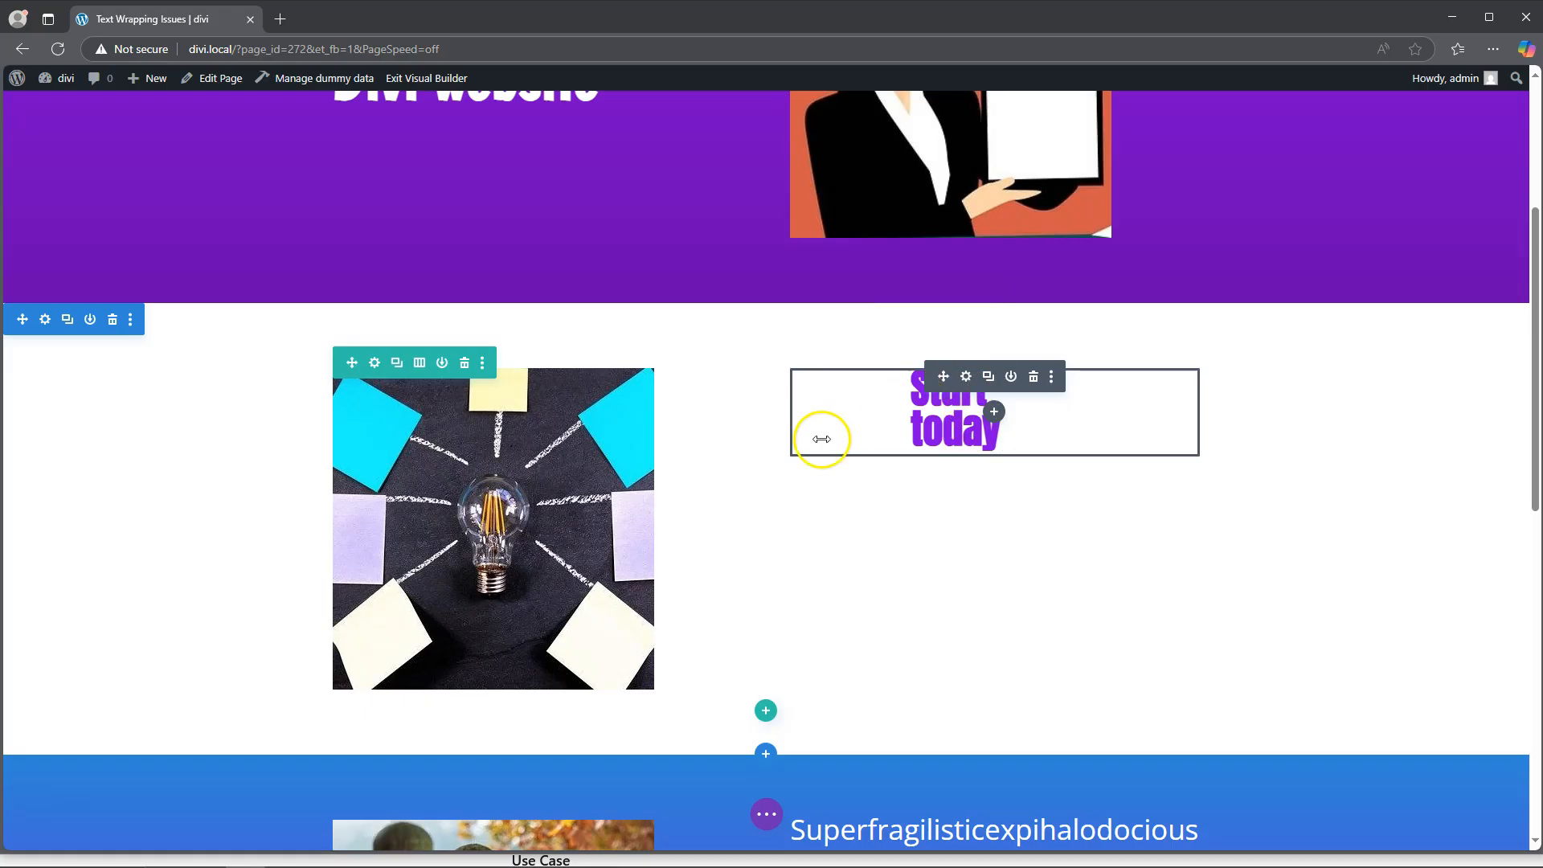
{"action": "scroll", "coordinate": [785, 459], "scroll_direction": "up", "scroll_amount": 2}
{"action": "scroll", "coordinate": [785, 459], "scroll_direction": "up", "scroll_amount": 2}
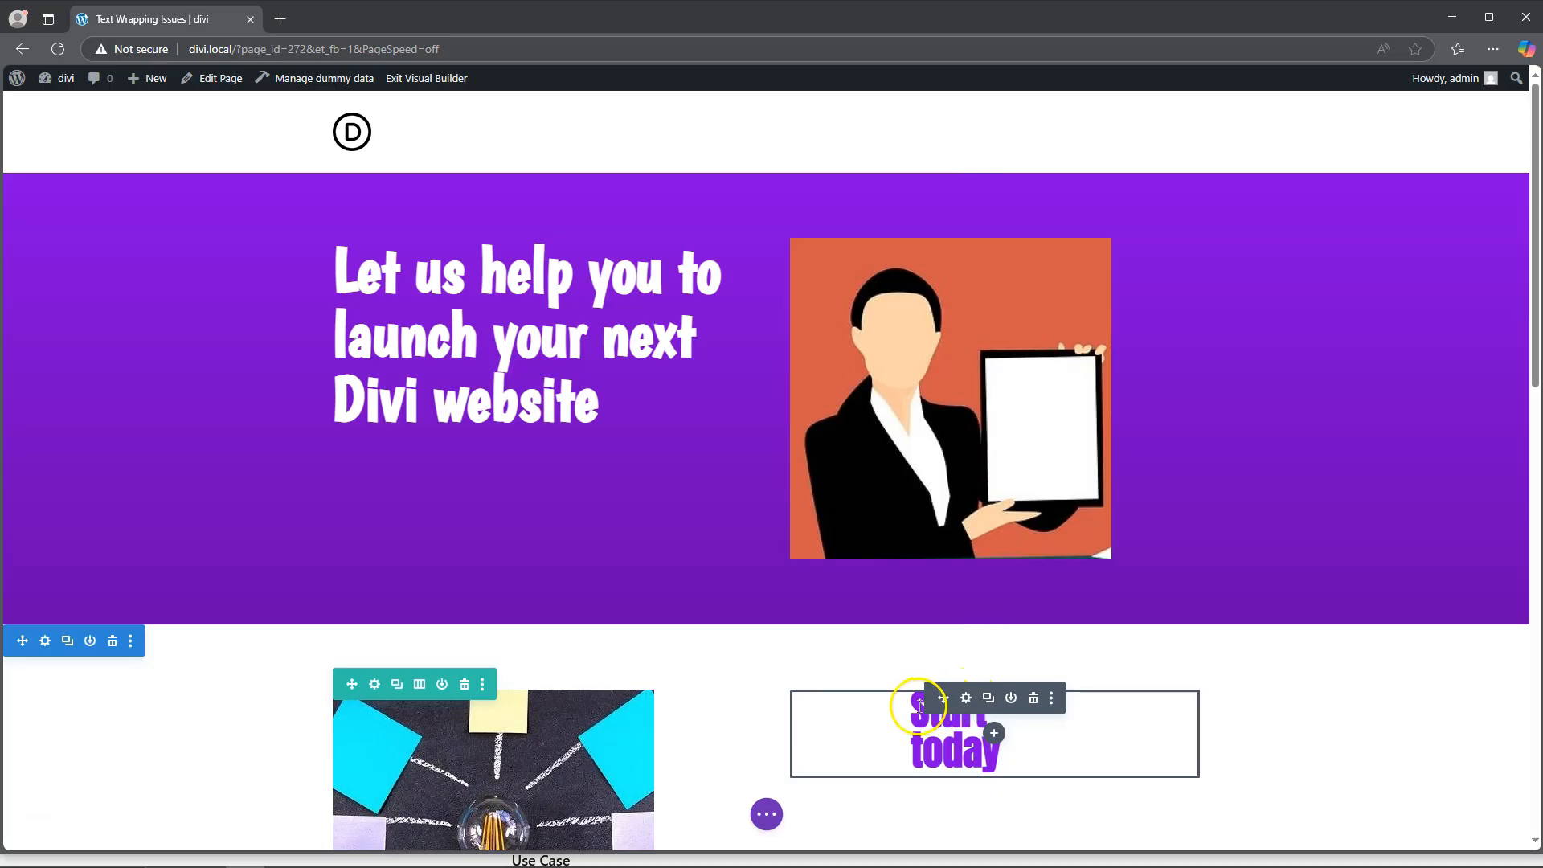
{"action": "left_click", "coordinate": [966, 698]}
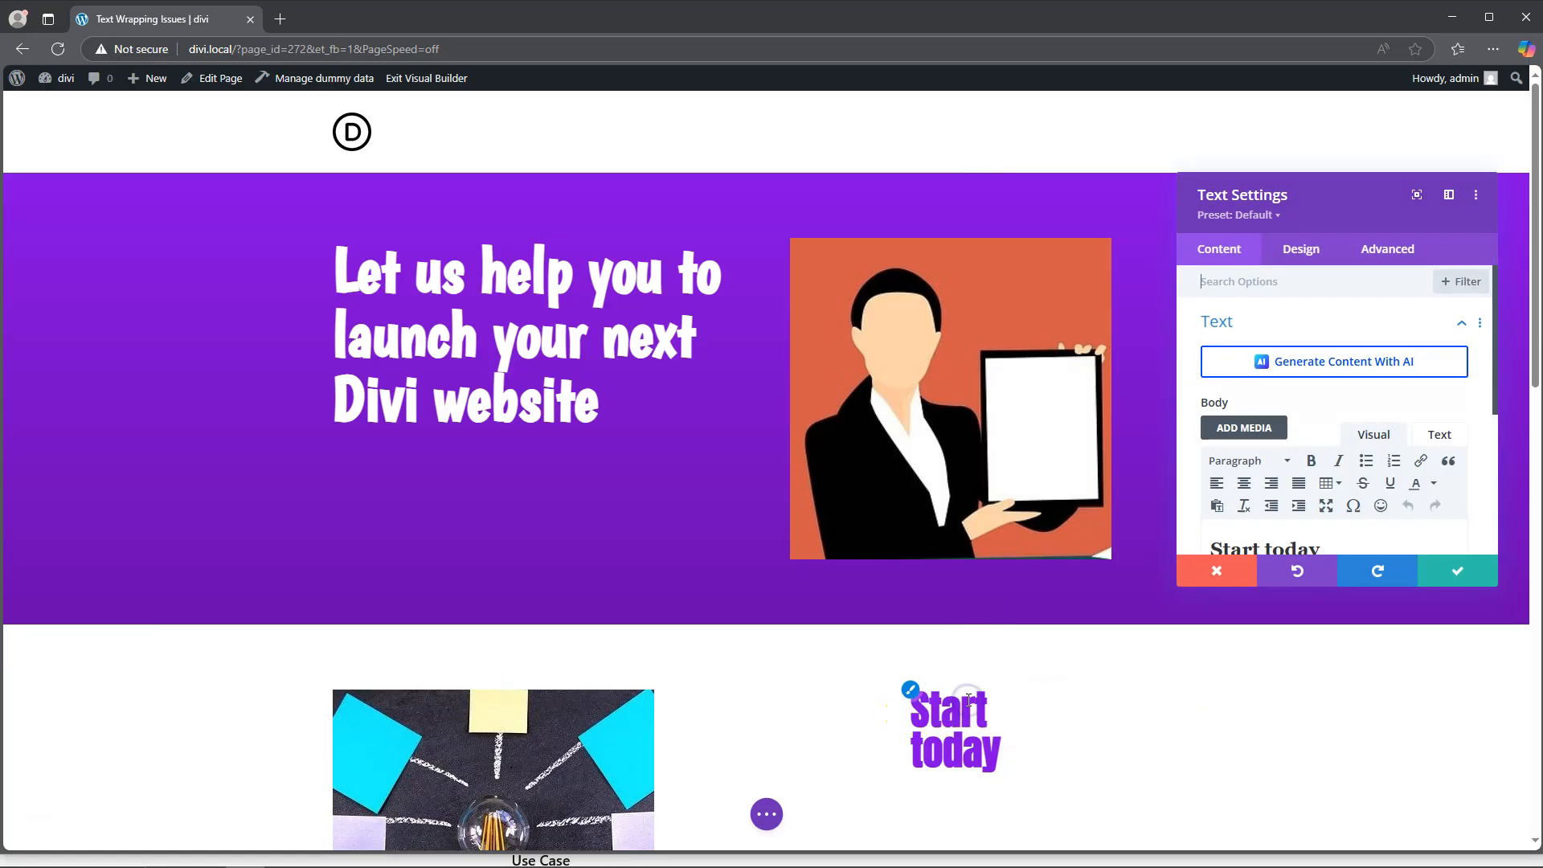
{"action": "scroll", "coordinate": [1294, 338], "scroll_direction": "down", "scroll_amount": 2}
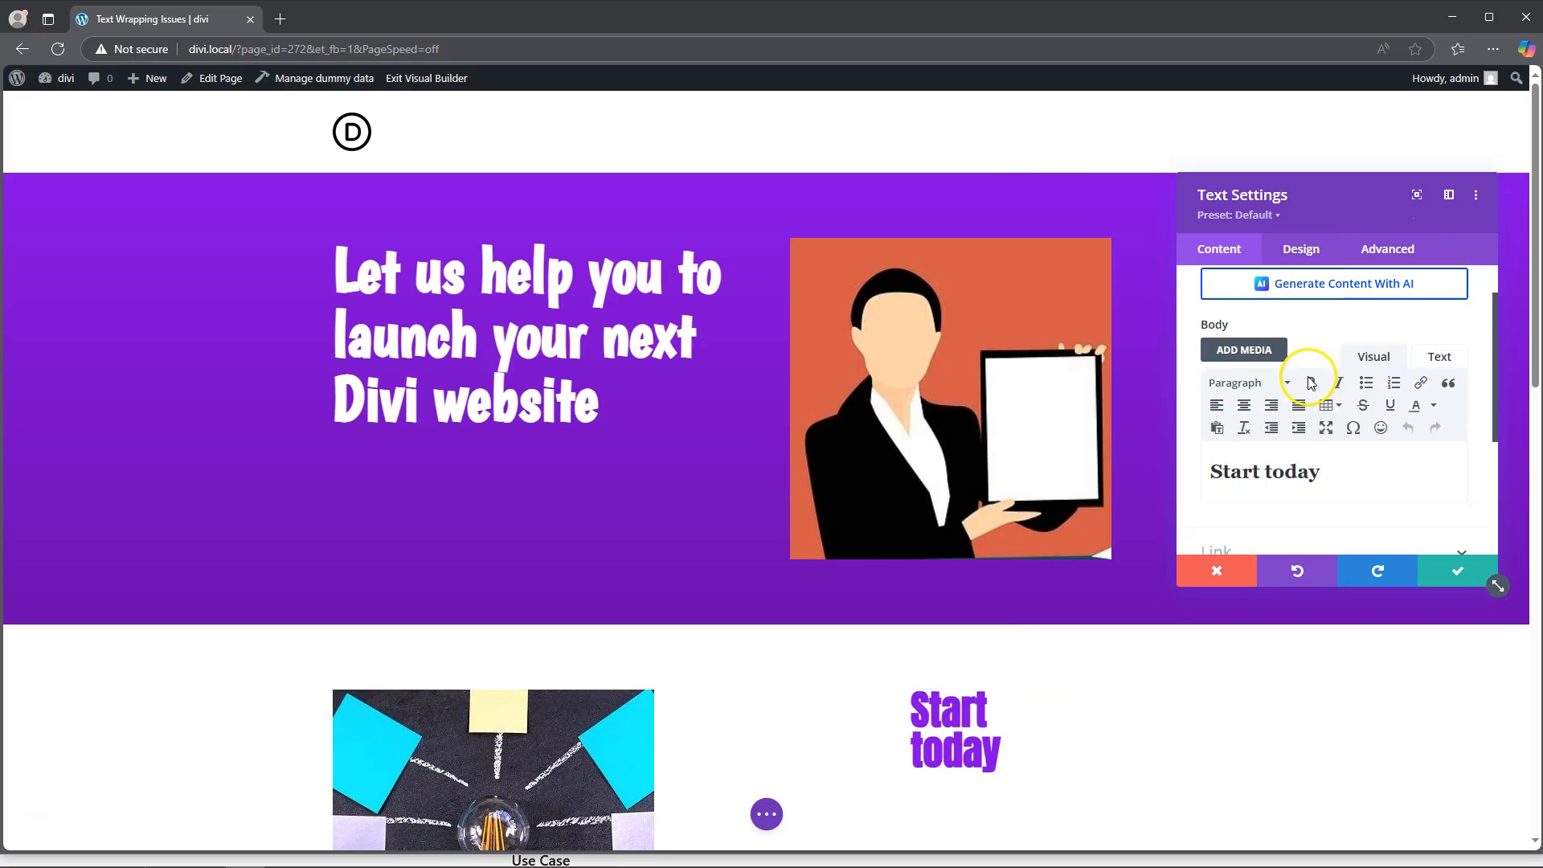
{"action": "left_click", "coordinate": [1292, 391]}
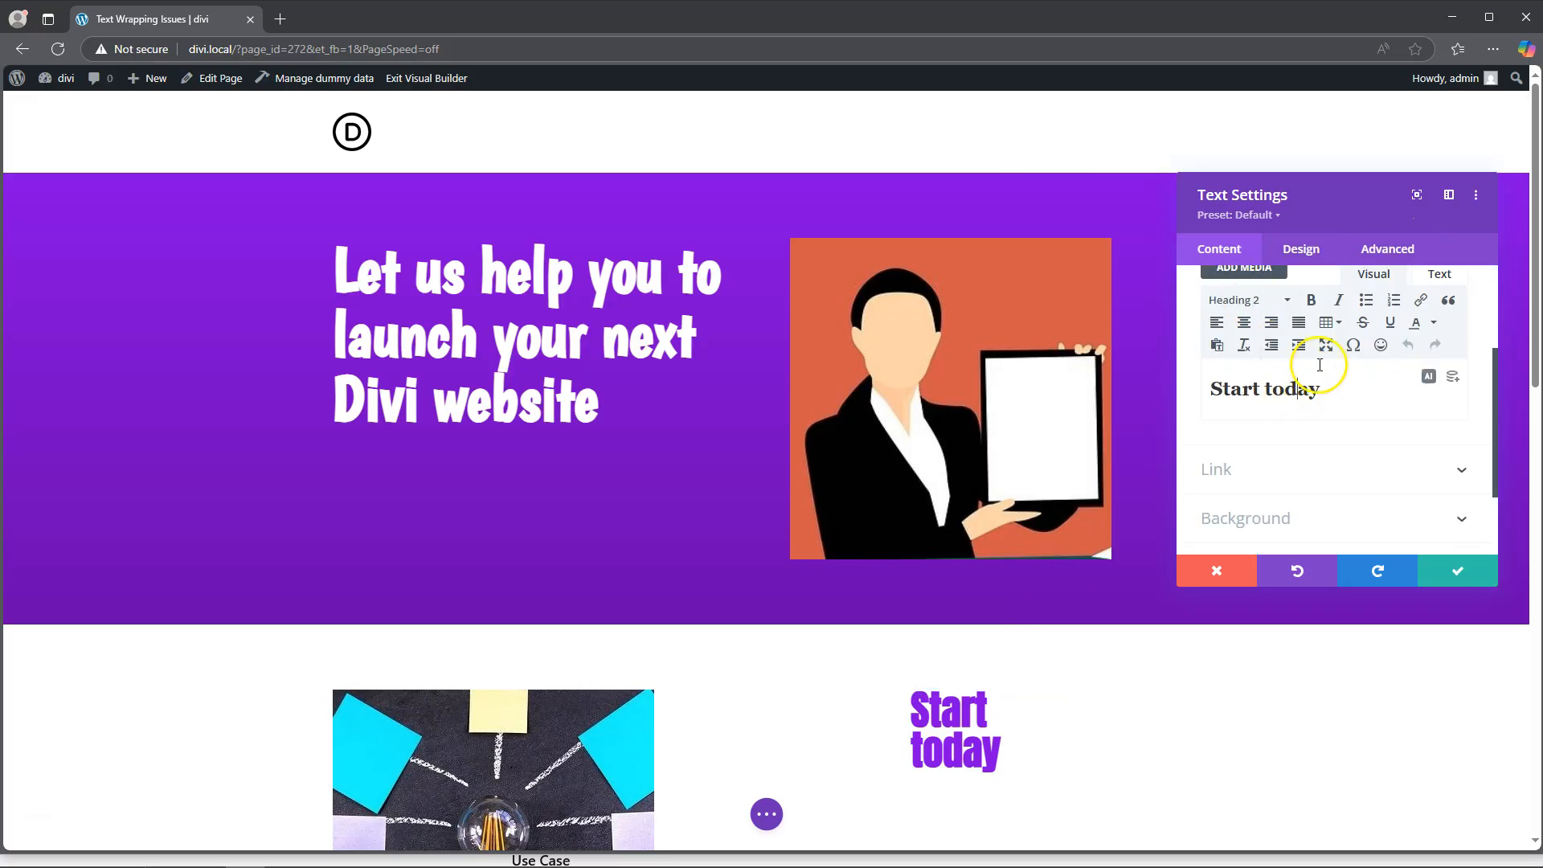
{"action": "left_click", "coordinate": [1297, 246]}
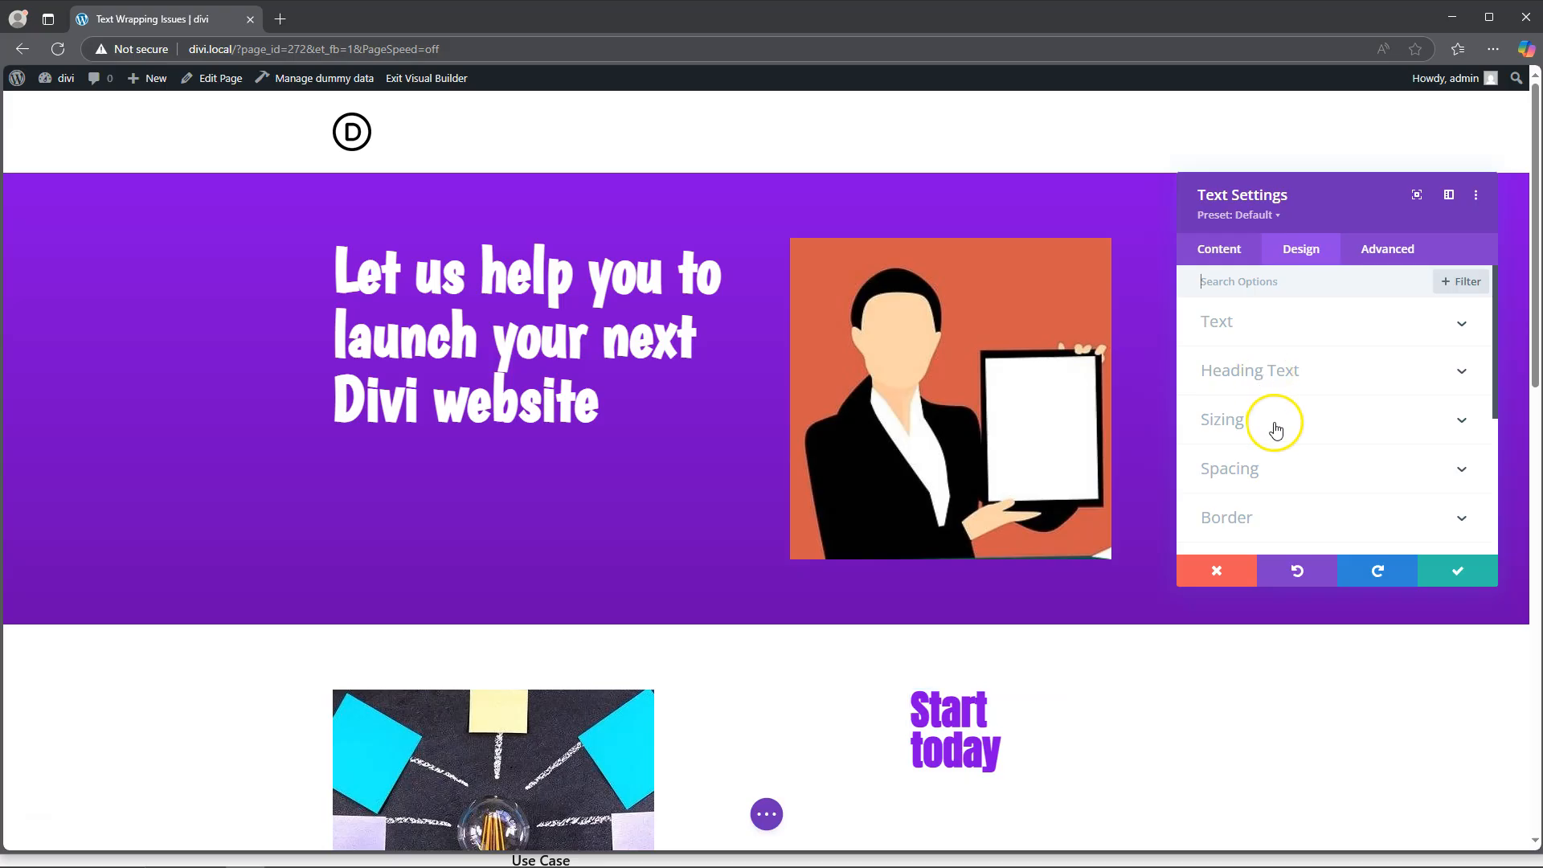
{"action": "scroll", "coordinate": [1275, 418], "scroll_direction": "down", "scroll_amount": 1}
{"action": "left_click", "coordinate": [1279, 389]}
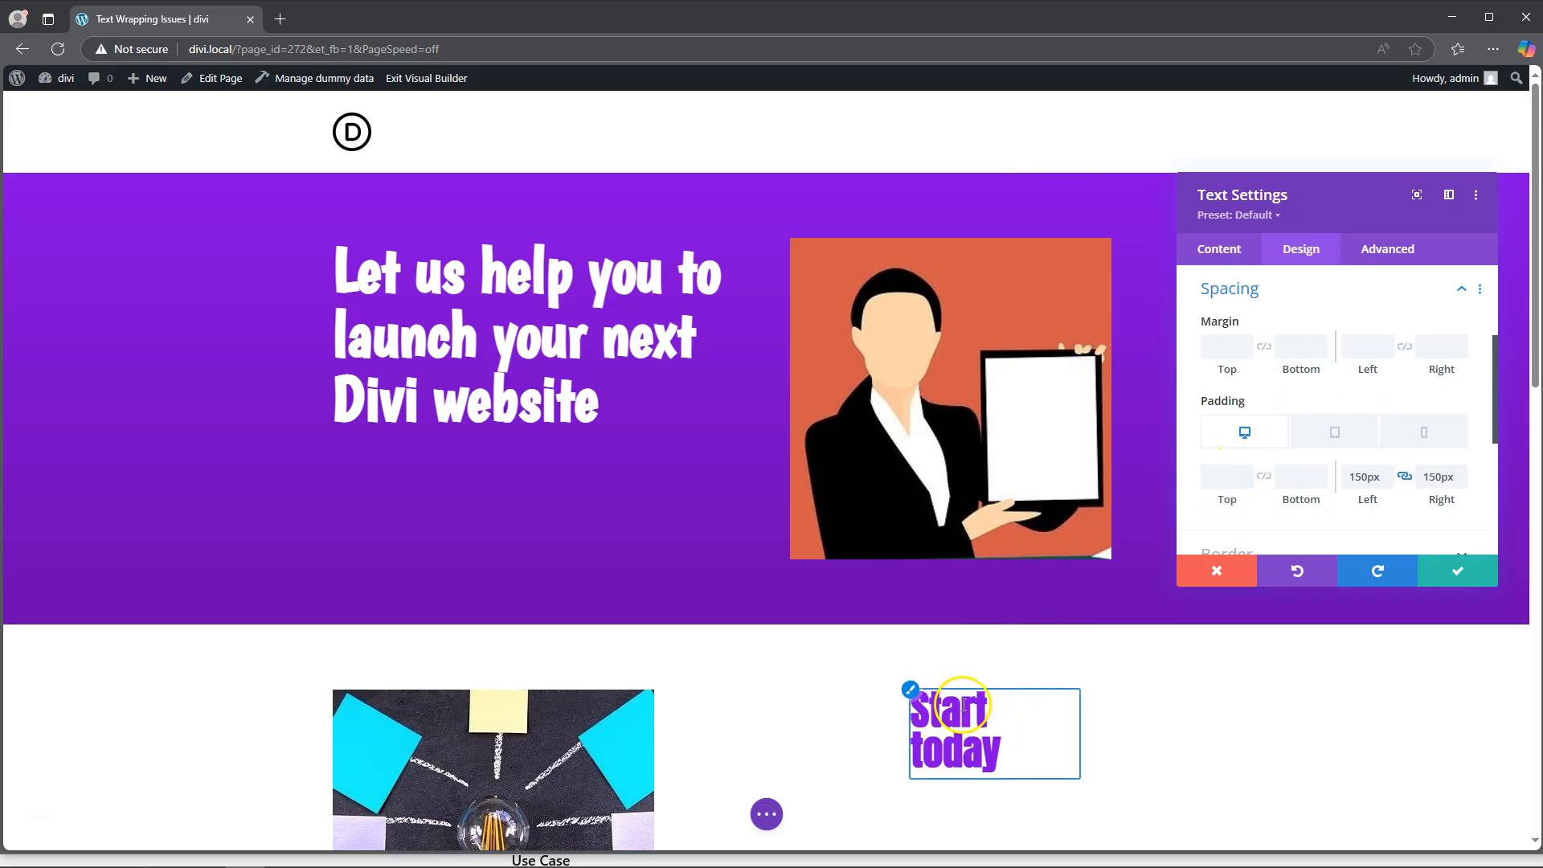
Step: Try 0px as the phone-only left and right padding of the "Start today" text module, and settle on 50px for both sides
{"action": "scroll", "coordinate": [960, 727], "scroll_direction": "down", "scroll_amount": 3}
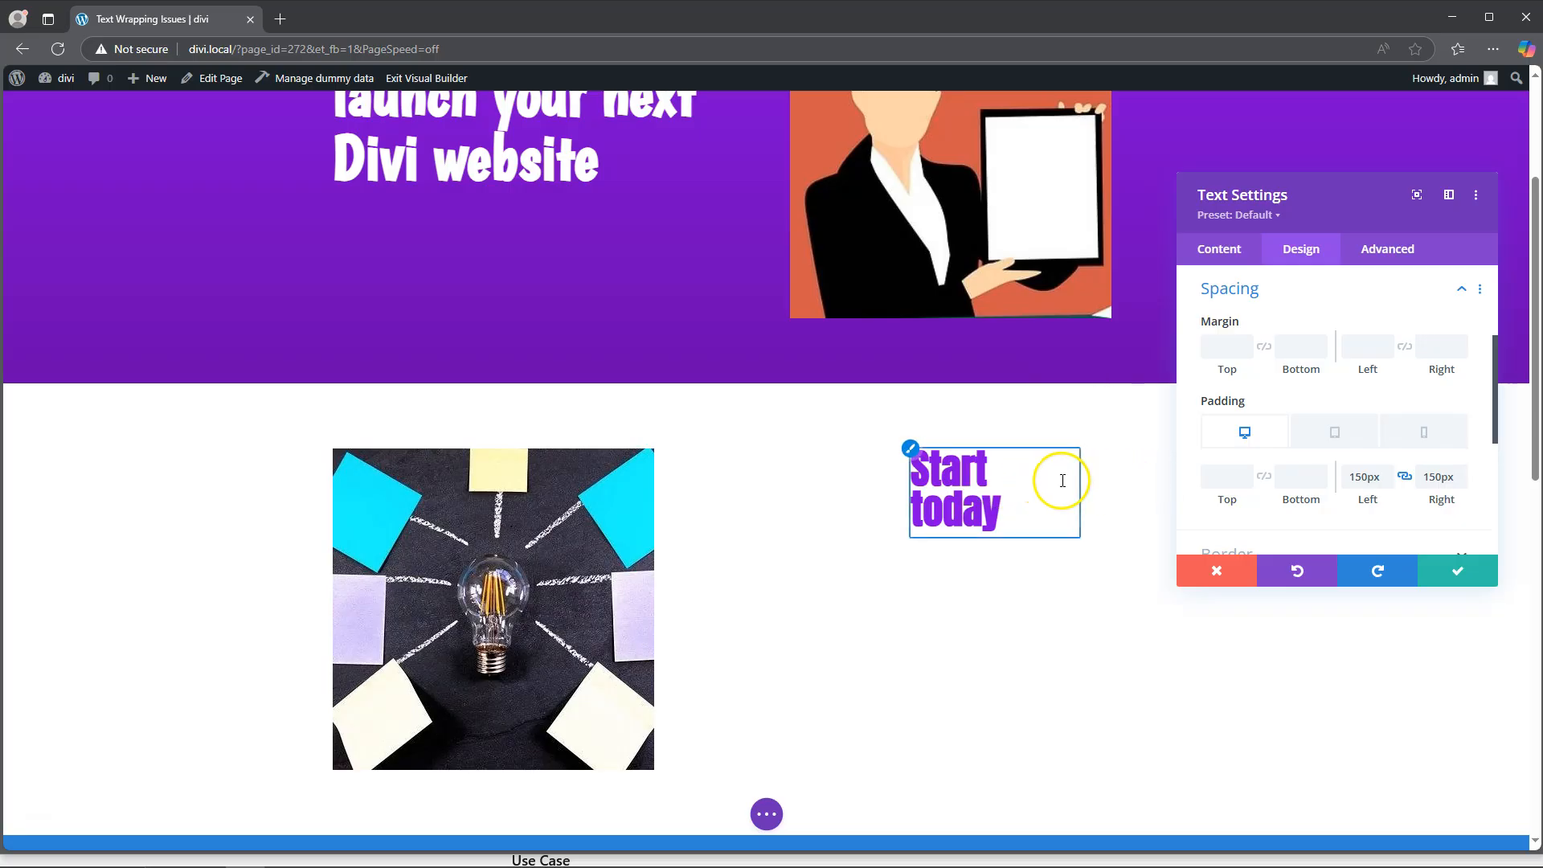
{"action": "left_click", "coordinate": [1424, 432]}
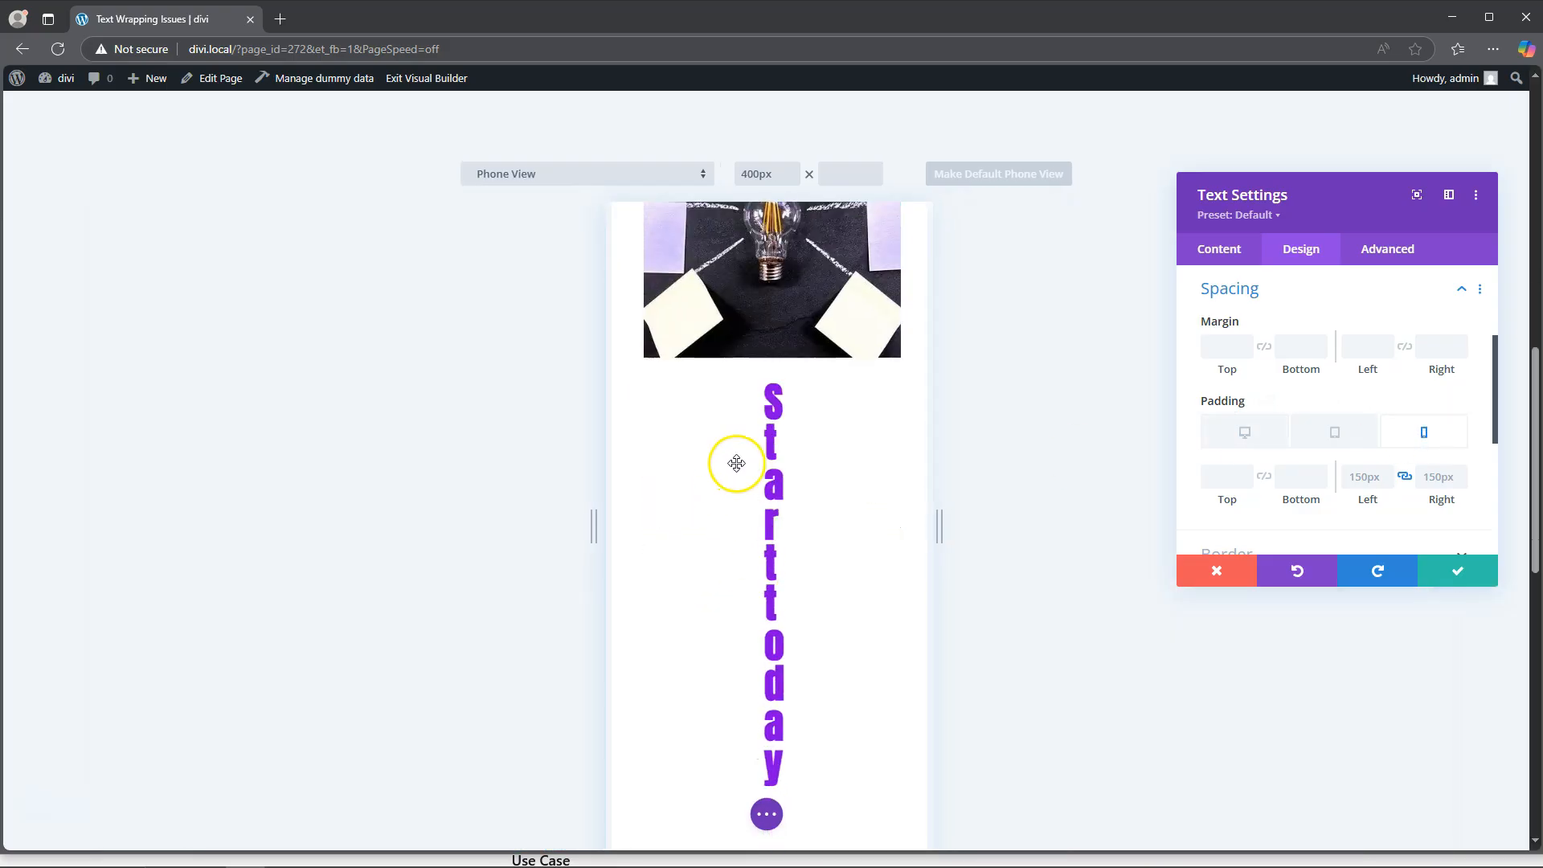
{"action": "left_click", "coordinate": [1359, 480]}
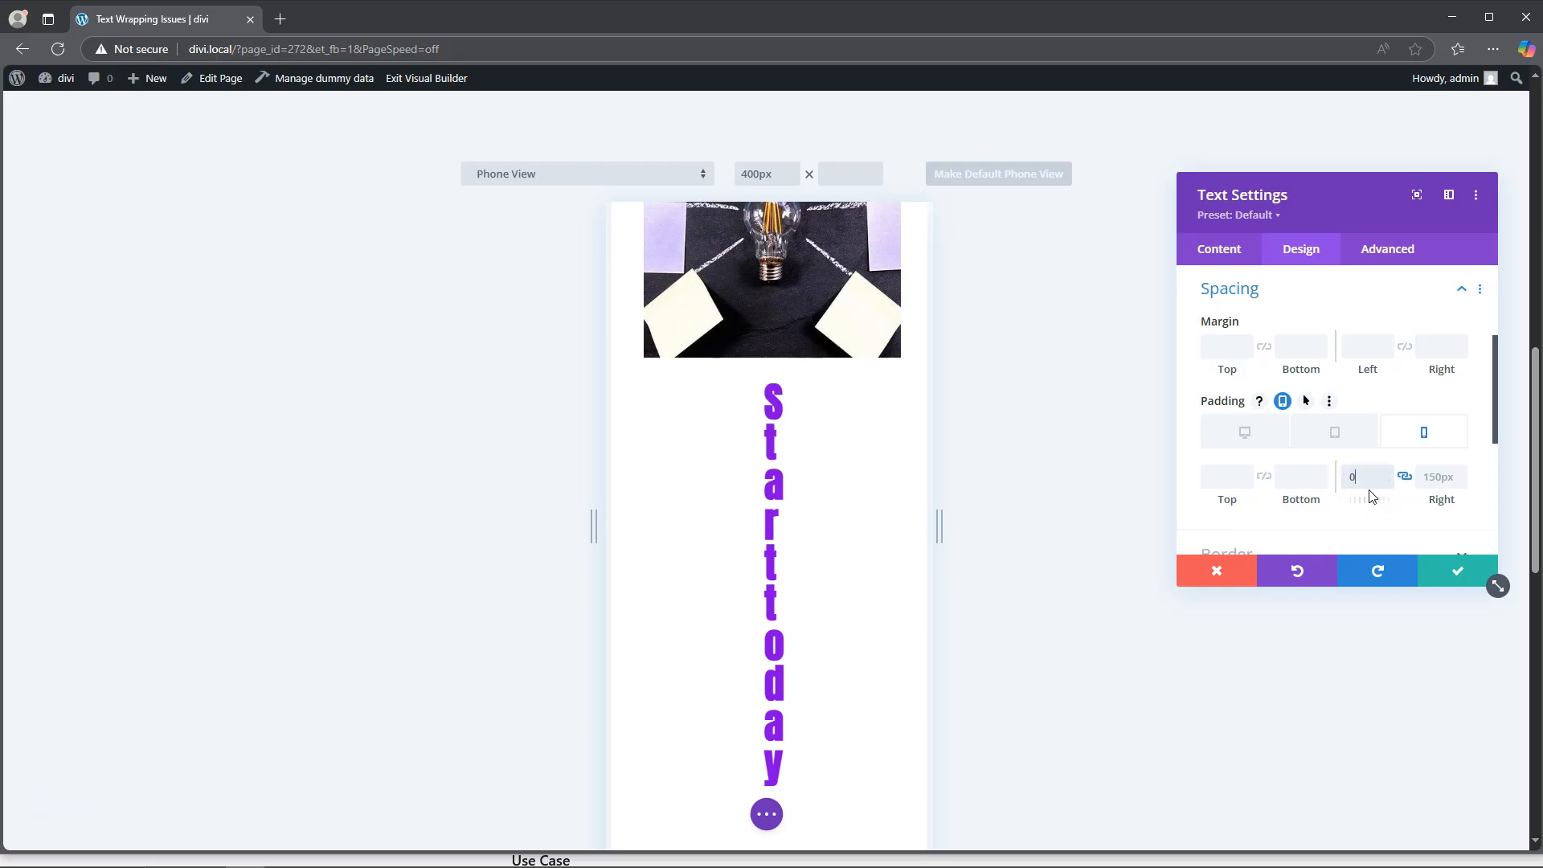
{"action": "left_click", "coordinate": [1358, 477]}
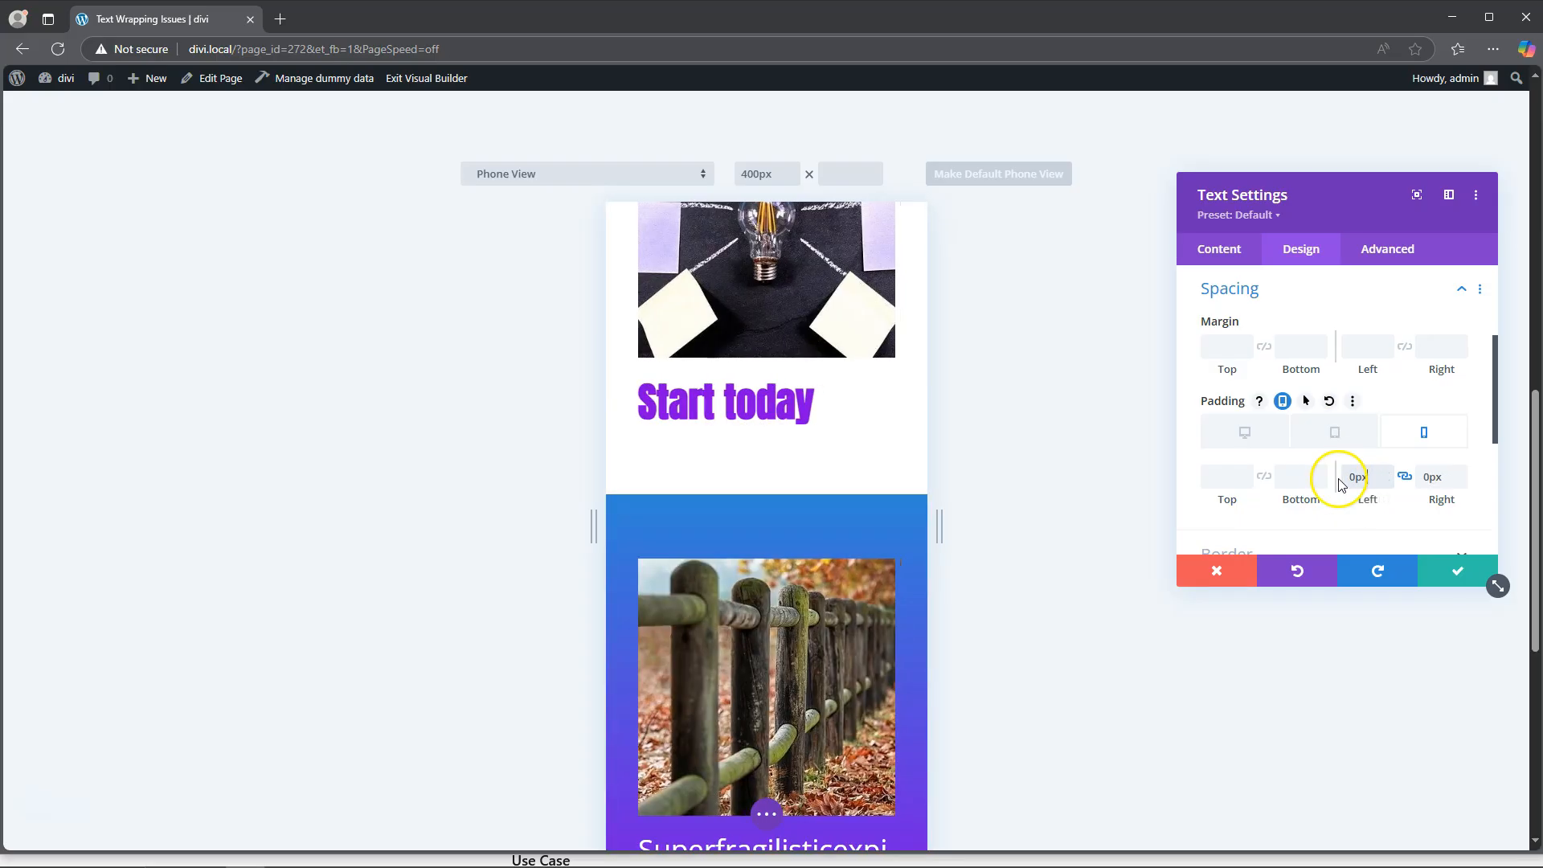
{"action": "left_click", "coordinate": [1354, 479]}
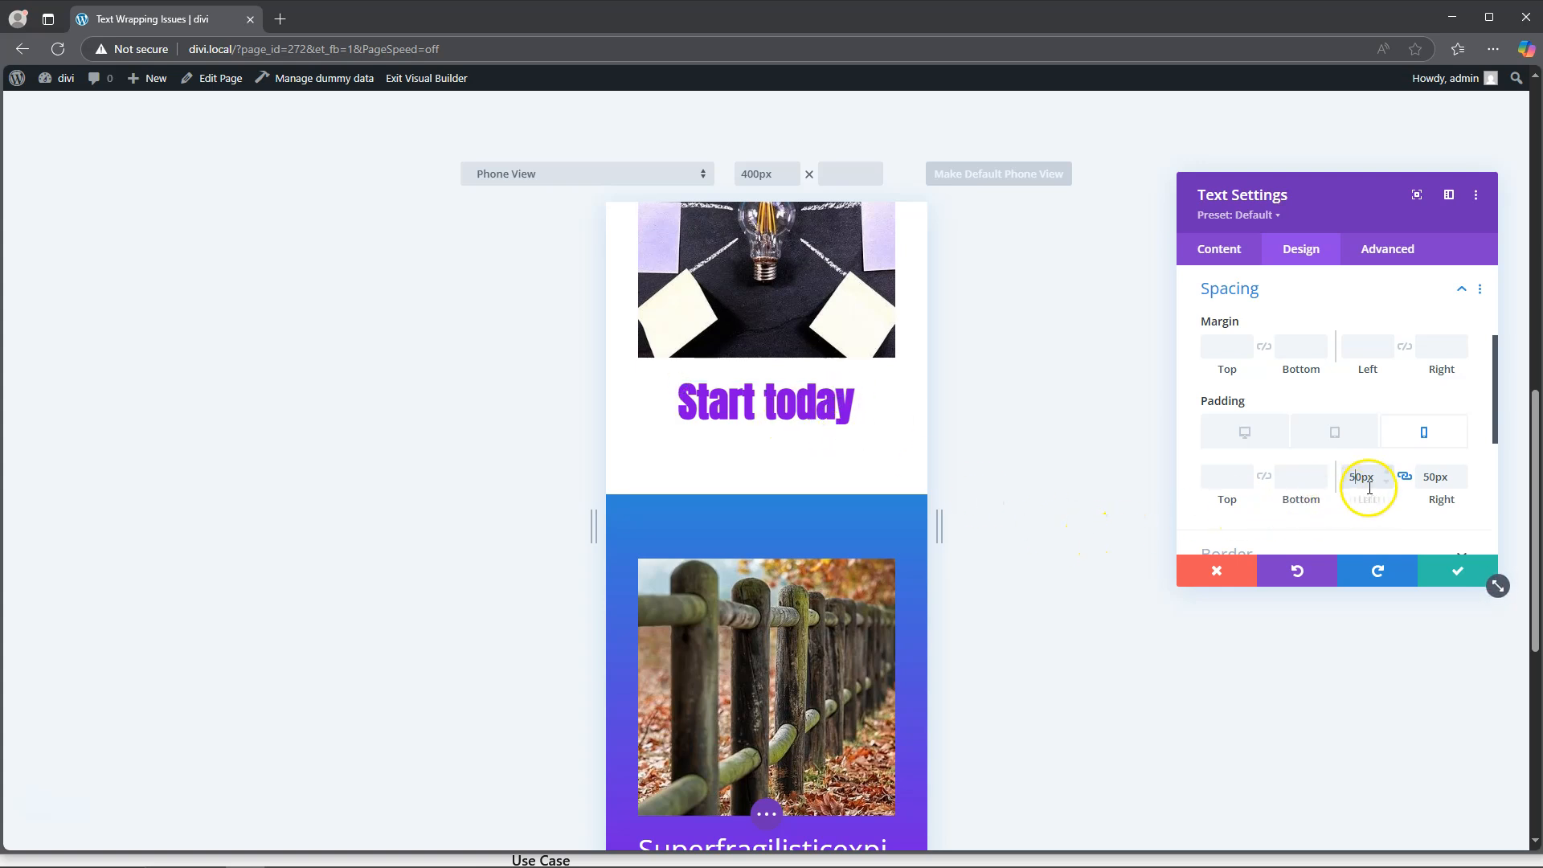
{"action": "left_click", "coordinate": [1402, 478]}
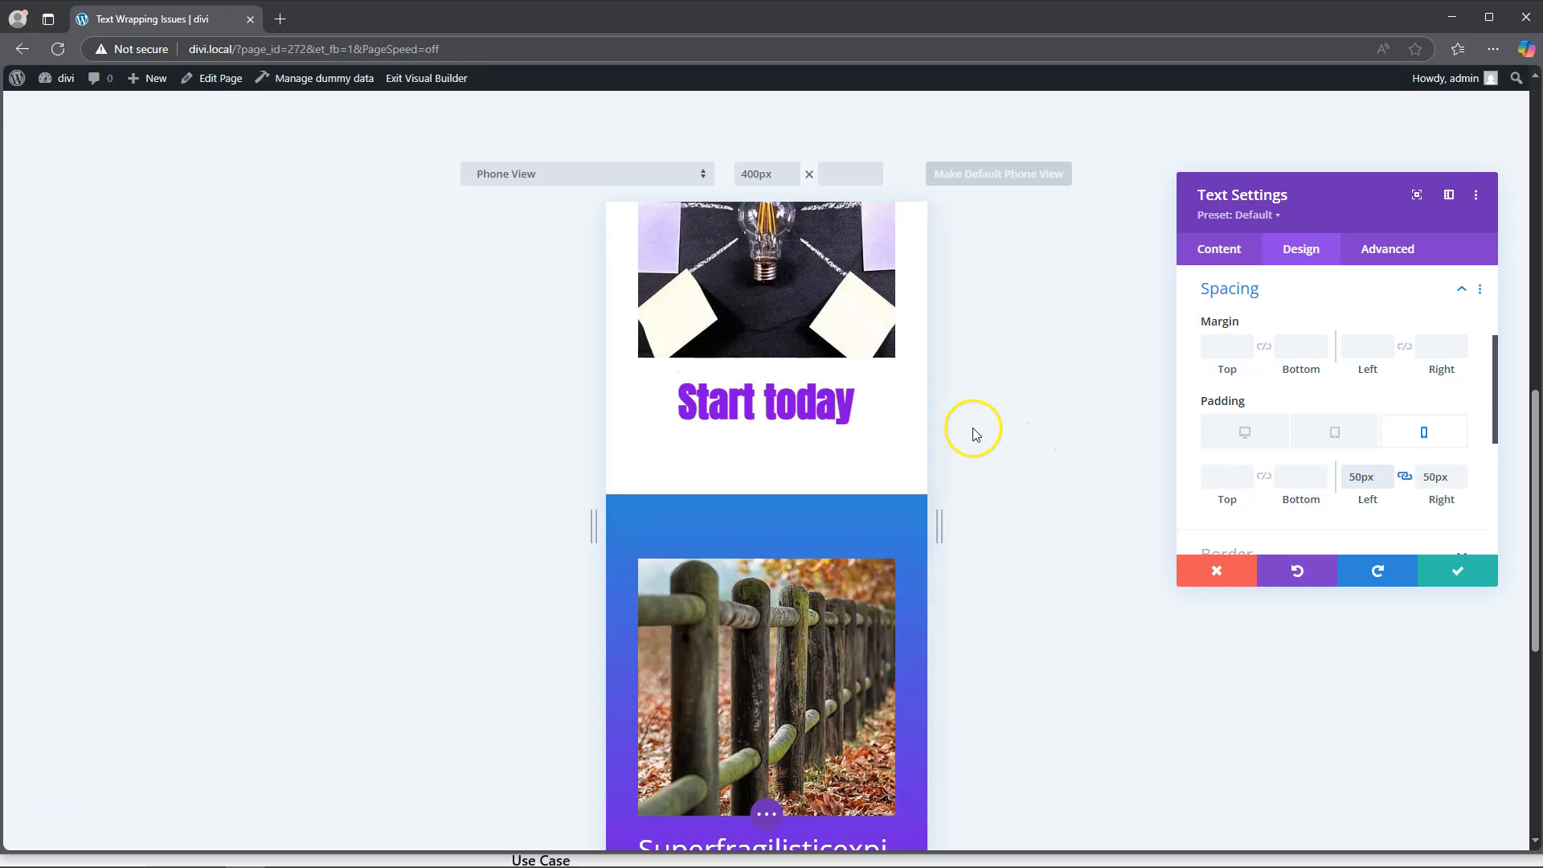
Step: Check the desktop padding of the "Start today" text module and save its settings
{"action": "left_click", "coordinate": [1244, 434]}
{"action": "scroll", "coordinate": [966, 604], "scroll_direction": "down", "scroll_amount": 3}
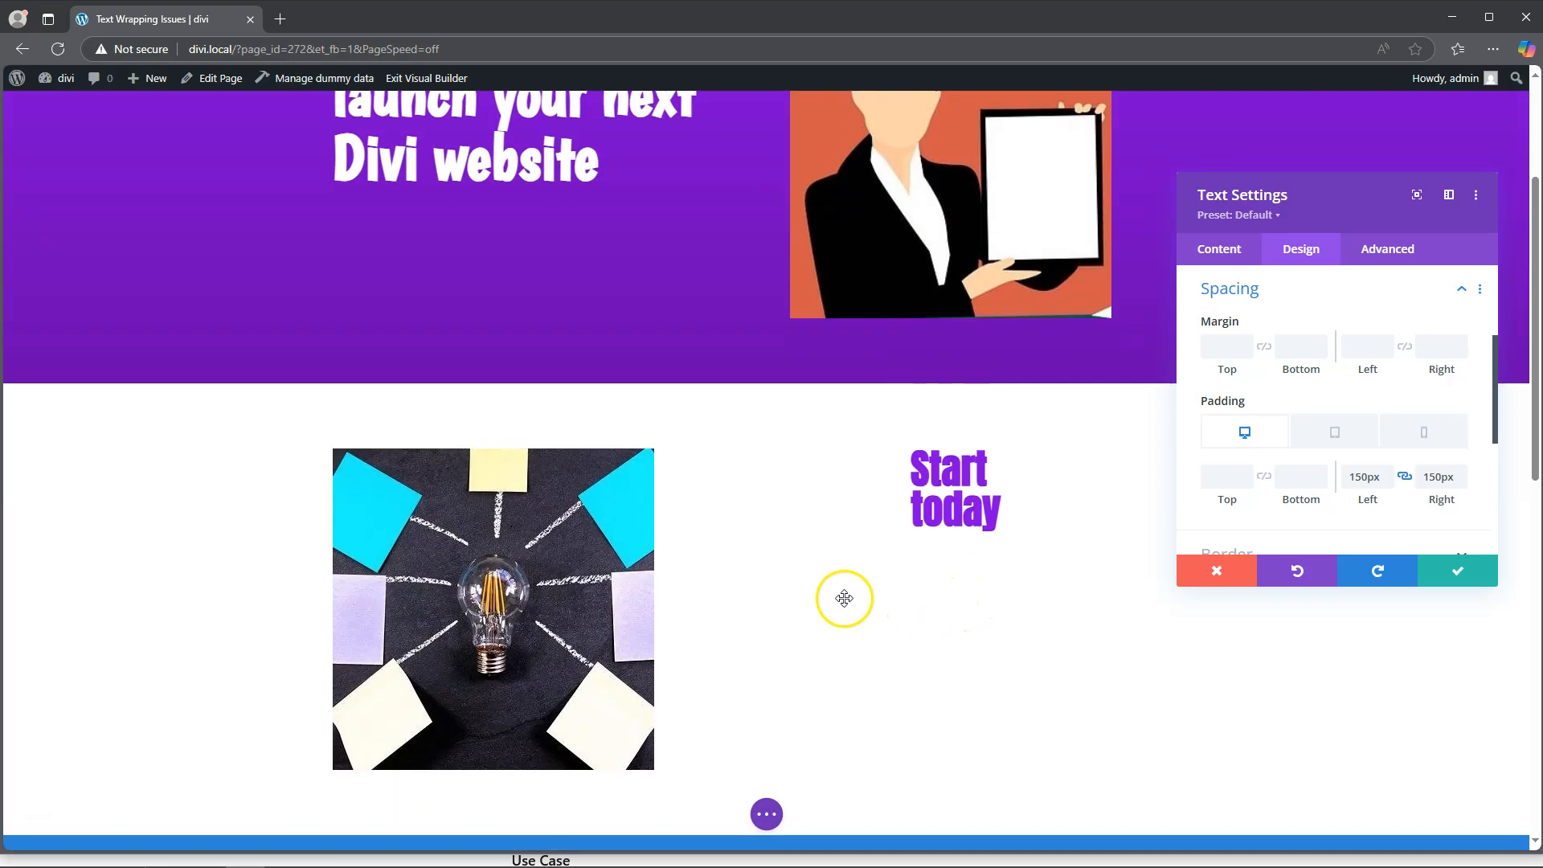
{"action": "left_click", "coordinate": [1468, 571]}
Step: Open the settings of the "Superfragilisticexpihalodocious" text module, check that its content is a paragraph, and show its text design options
{"action": "scroll", "coordinate": [820, 503], "scroll_direction": "down", "scroll_amount": 6}
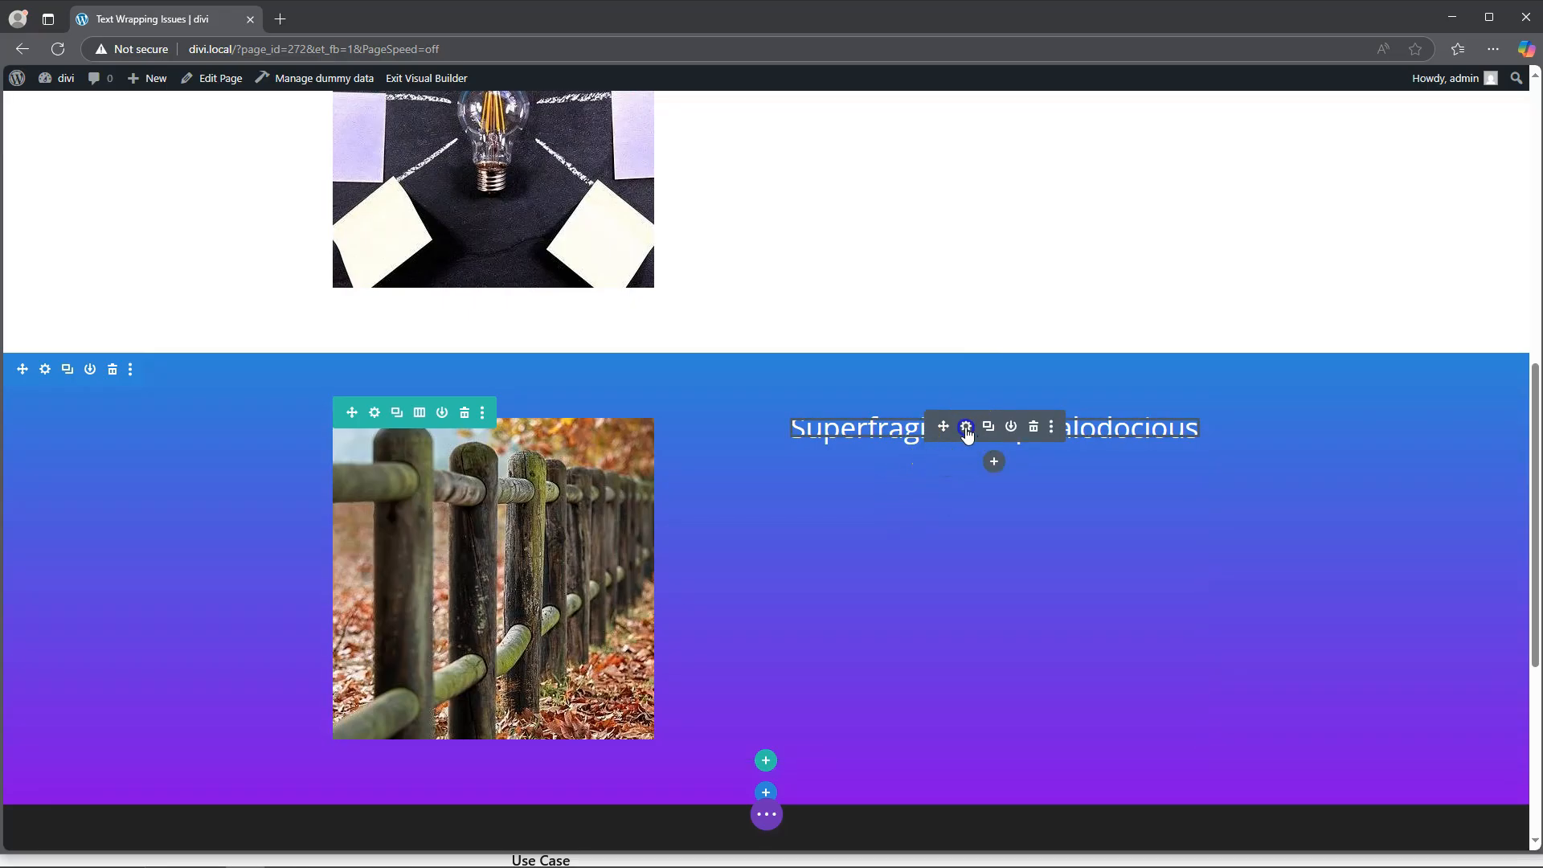
{"action": "left_click", "coordinate": [967, 427]}
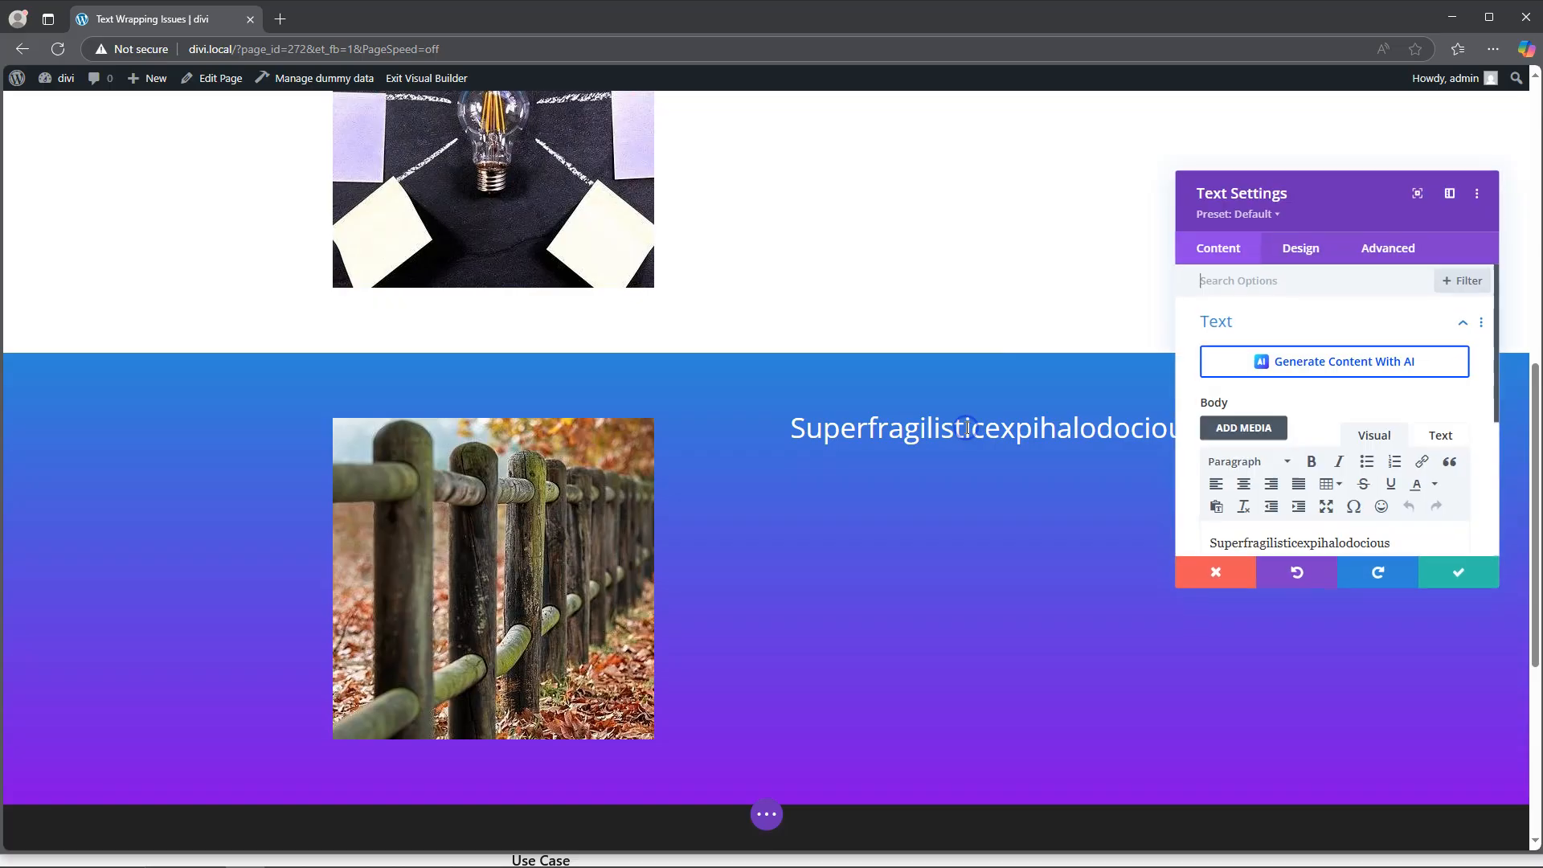
{"action": "left_click", "coordinate": [1301, 255]}
{"action": "left_click", "coordinate": [1219, 251]}
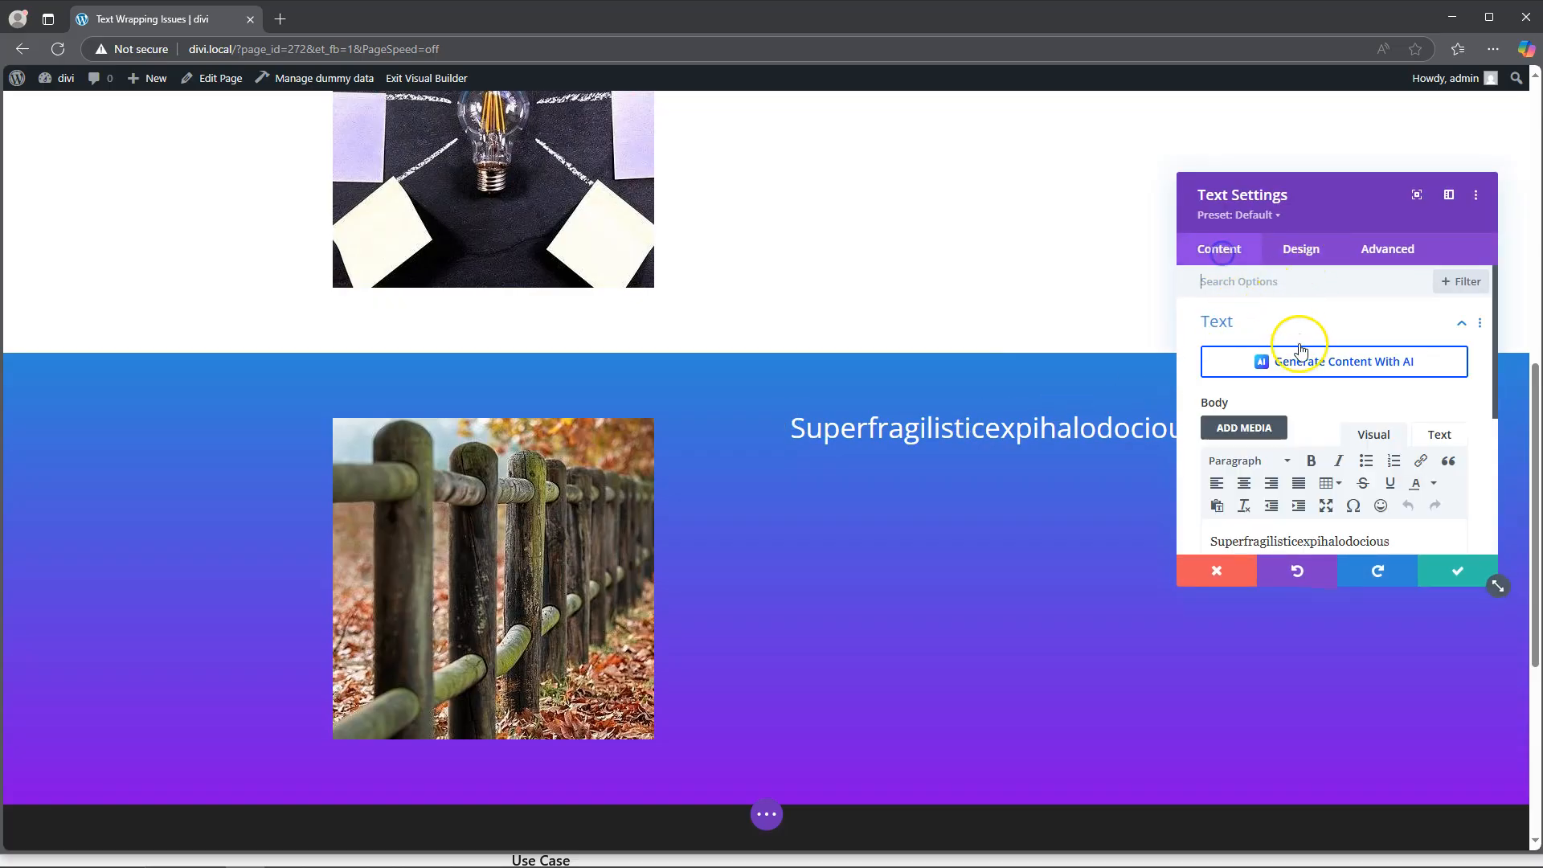
{"action": "scroll", "coordinate": [1301, 351], "scroll_direction": "down", "scroll_amount": 2}
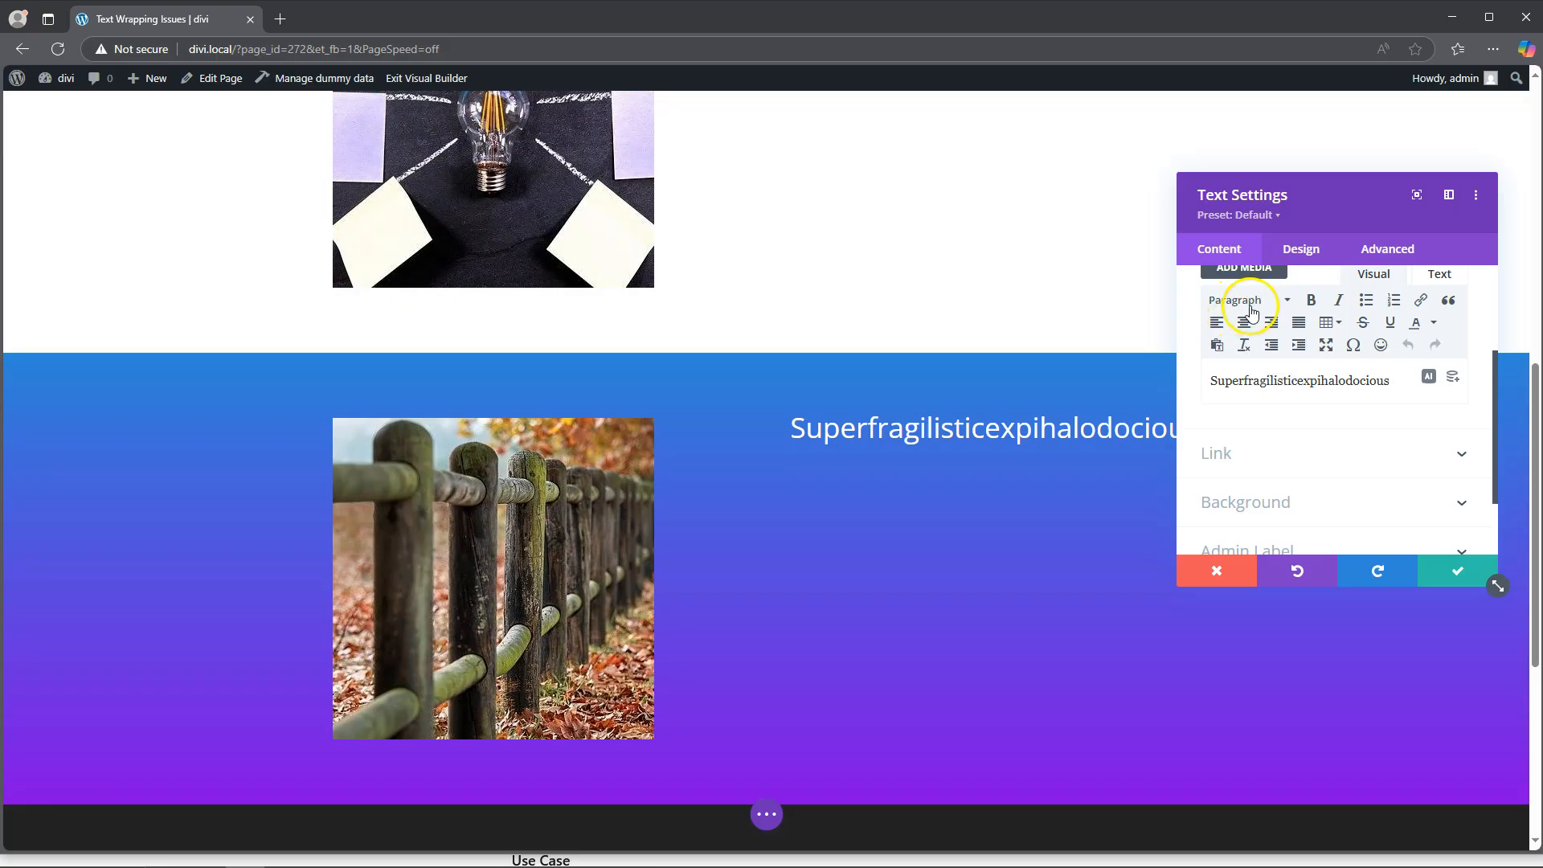
{"action": "left_click", "coordinate": [1301, 252]}
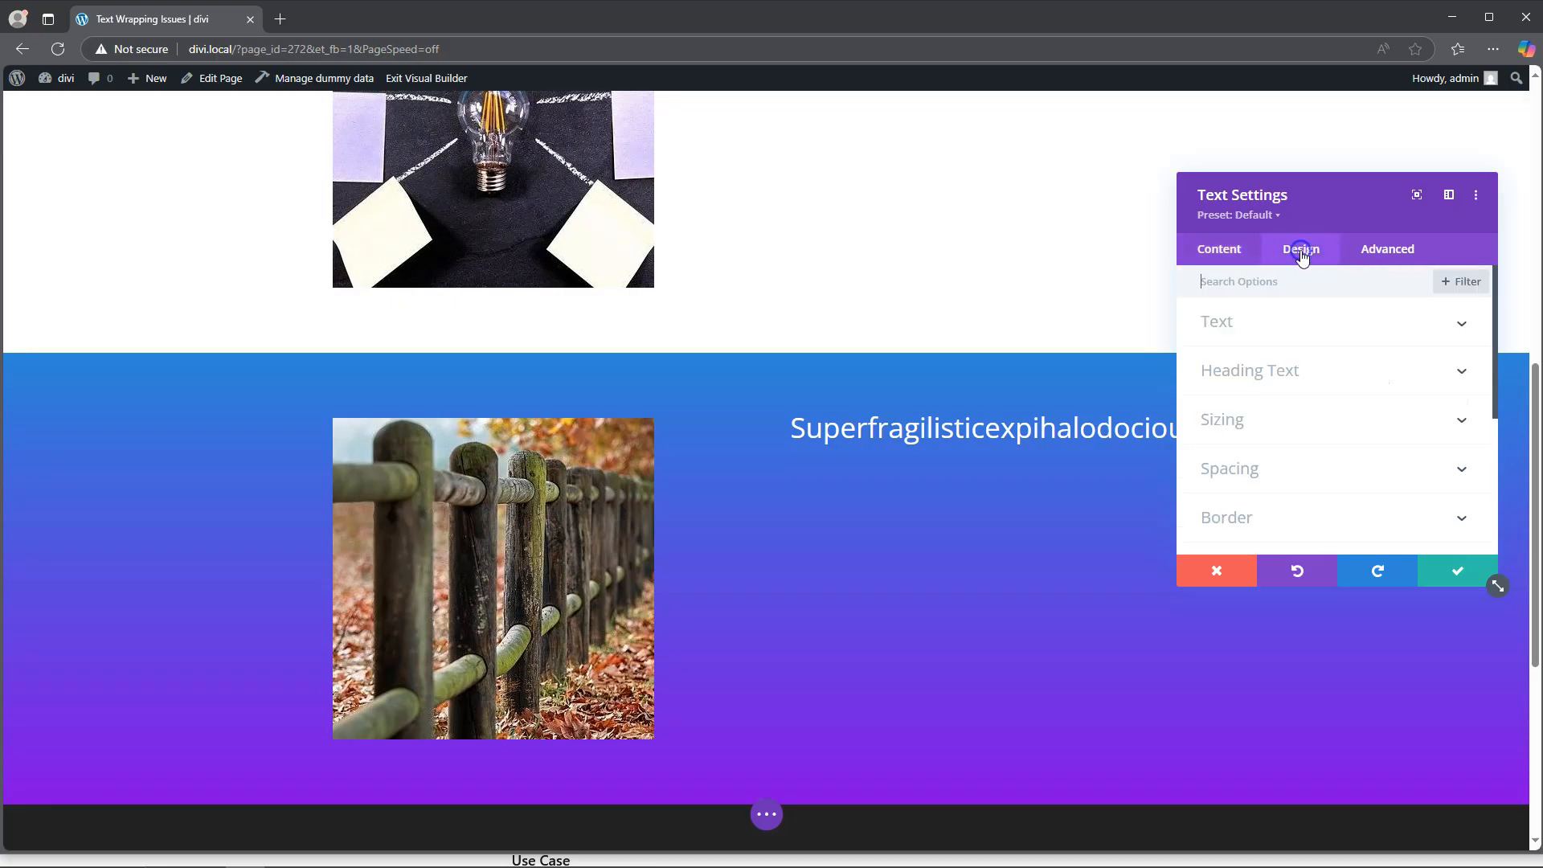
{"action": "left_click", "coordinate": [1221, 321]}
Step: Set the text size of the "Superfragilisticexpihalodocious" paragraph to 22px for phones only
{"action": "scroll", "coordinate": [1285, 424], "scroll_direction": "down", "scroll_amount": 2}
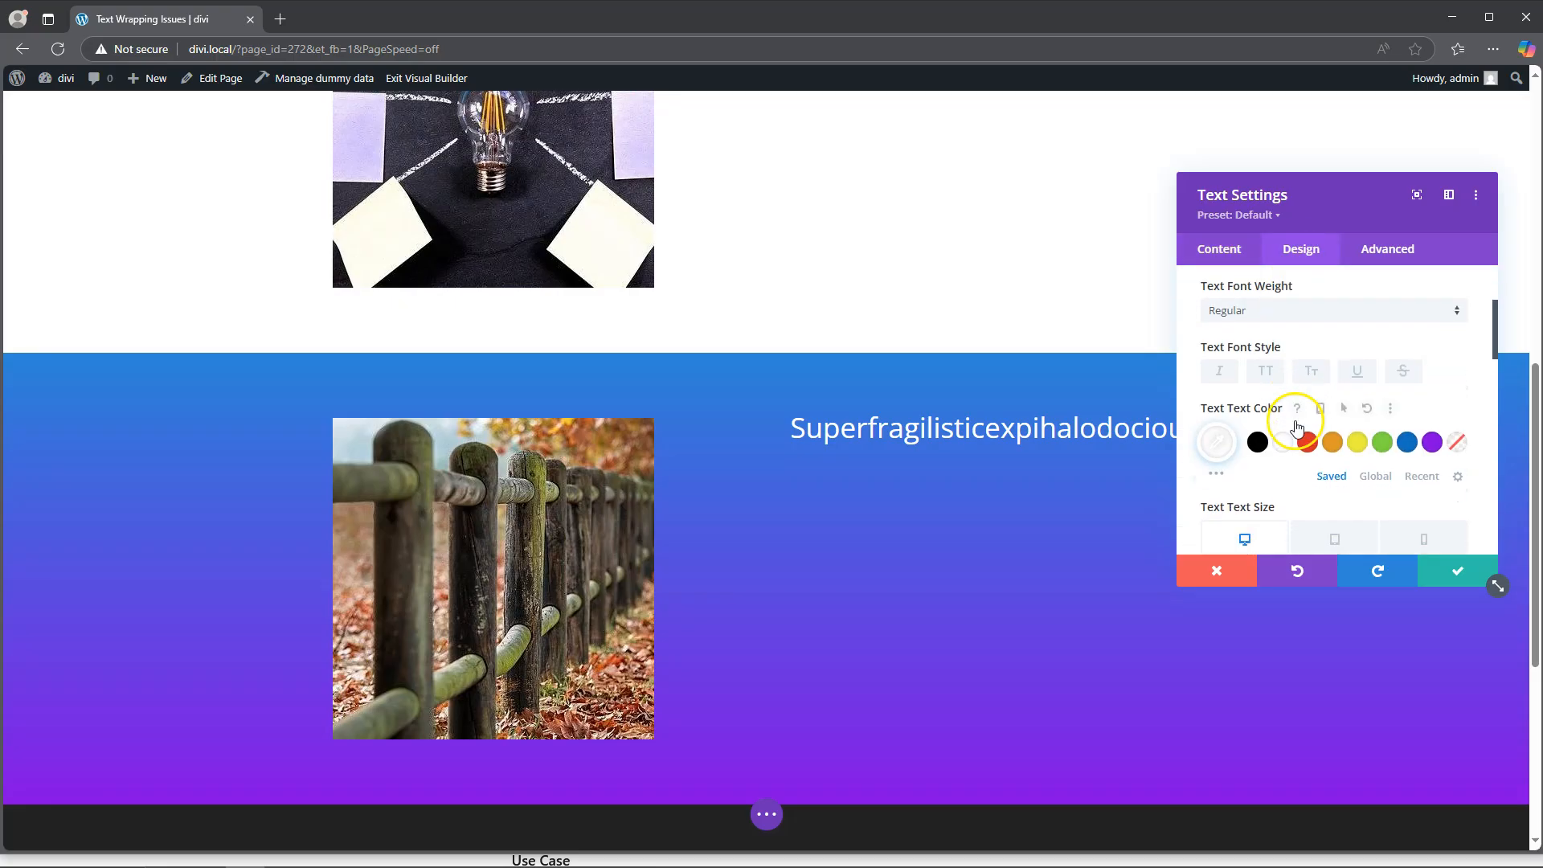
{"action": "scroll", "coordinate": [1302, 420], "scroll_direction": "down", "scroll_amount": 1}
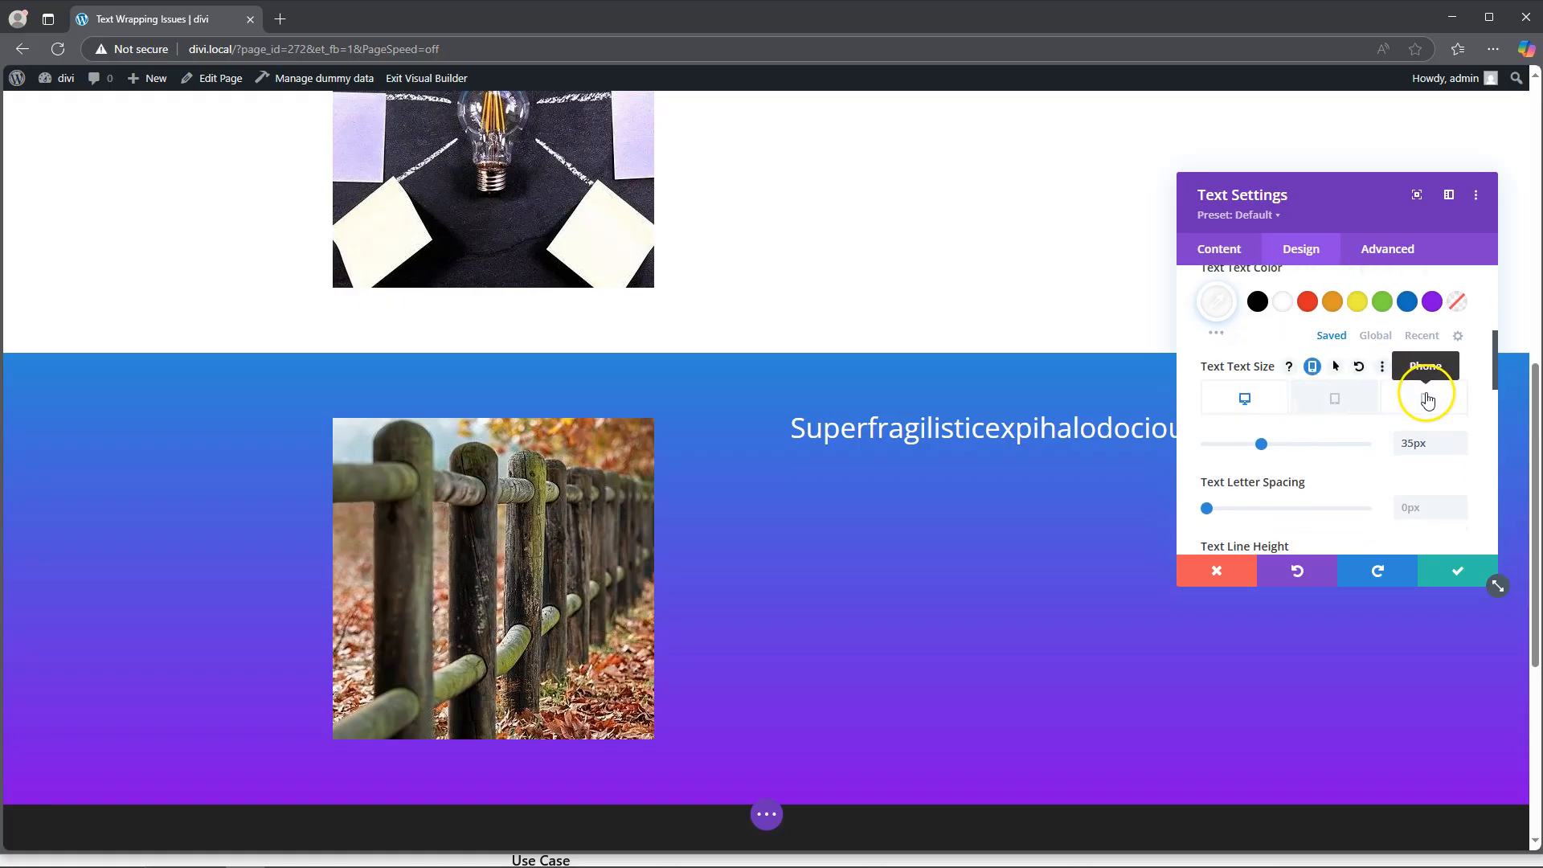
{"action": "left_click", "coordinate": [1427, 399]}
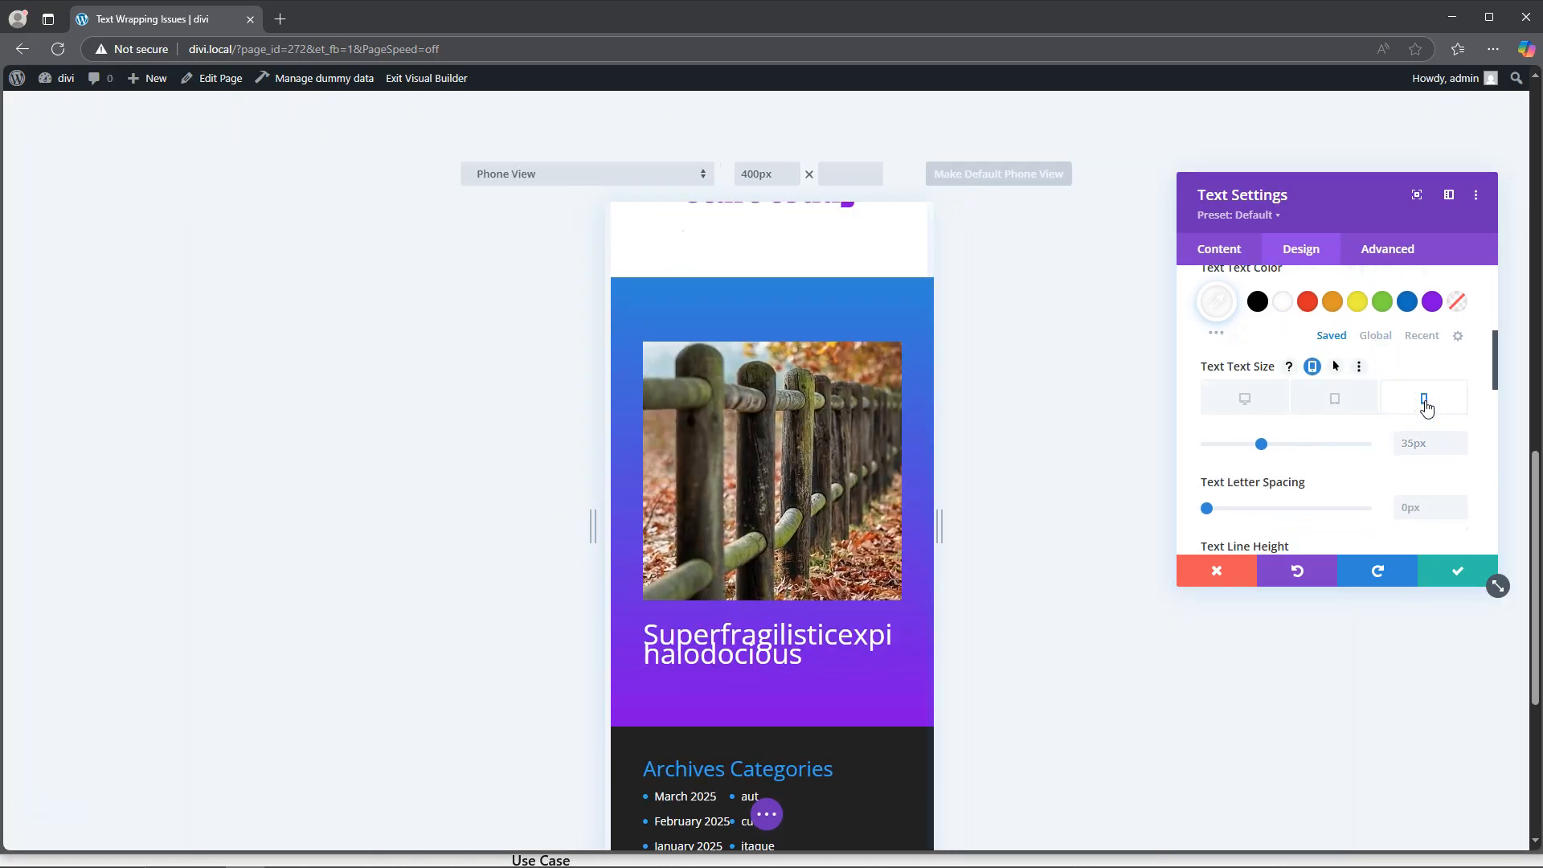
{"action": "left_click_drag", "start_coordinate": [1261, 447], "coordinate": [1242, 444]}
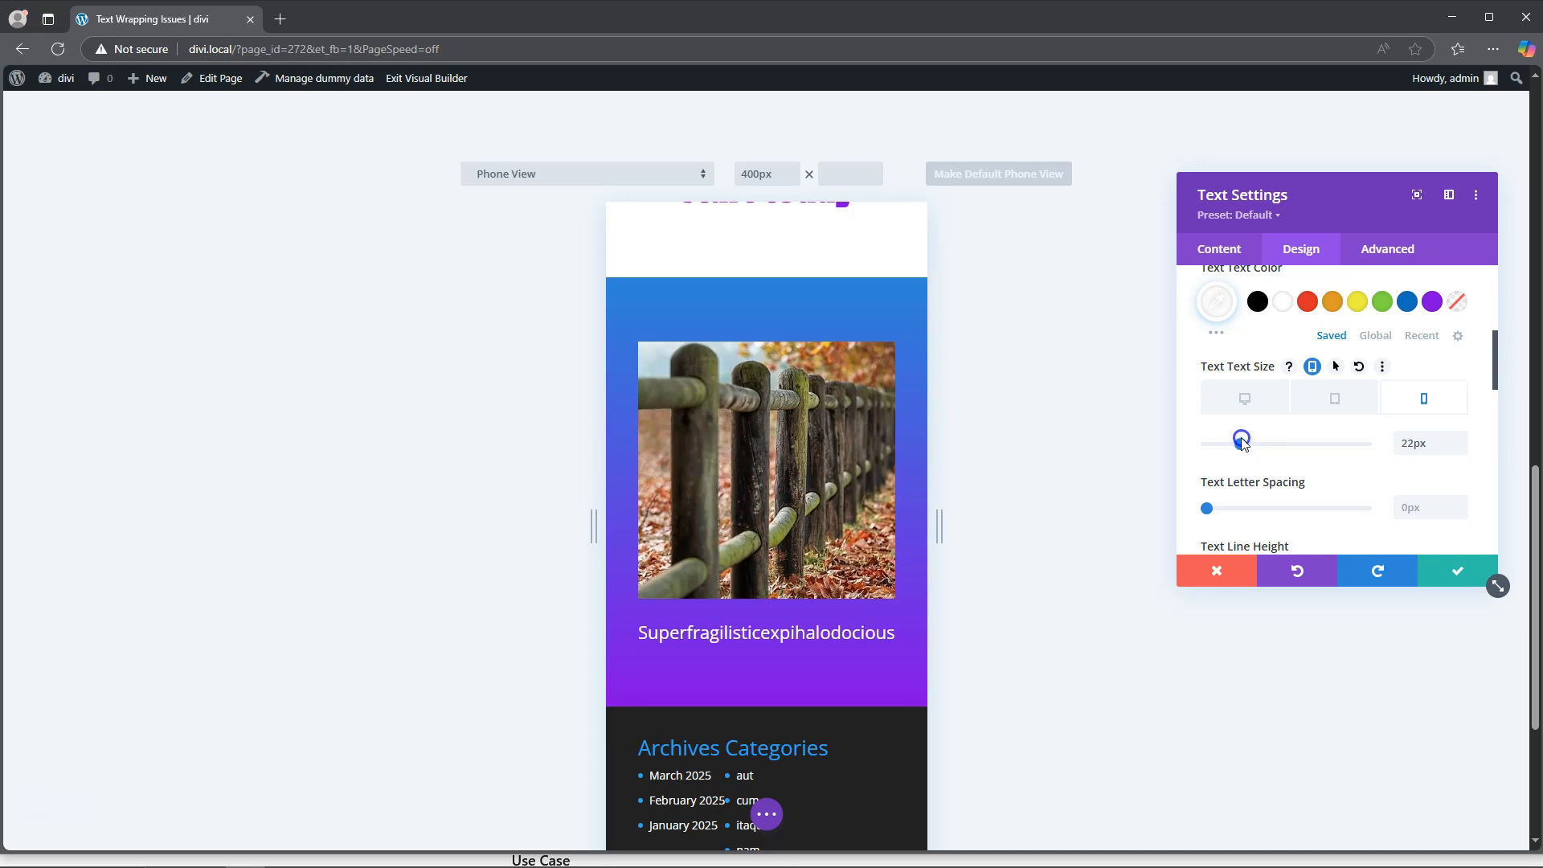